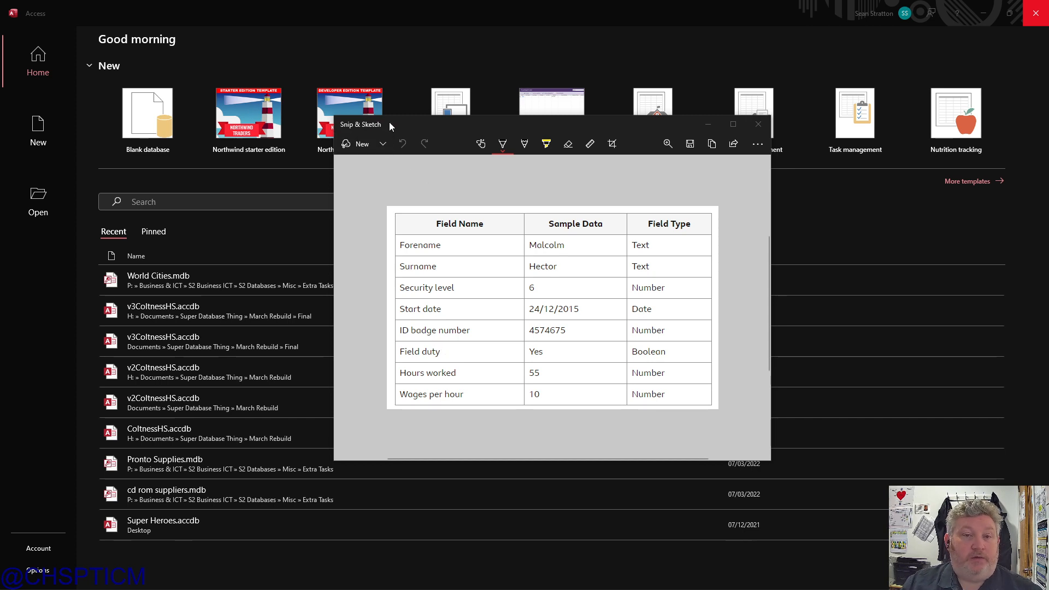
Step: Create a new blank database with the file name Security
{"action": "left_click_drag", "start_coordinate": [389, 122], "coordinate": [1048, 125]}
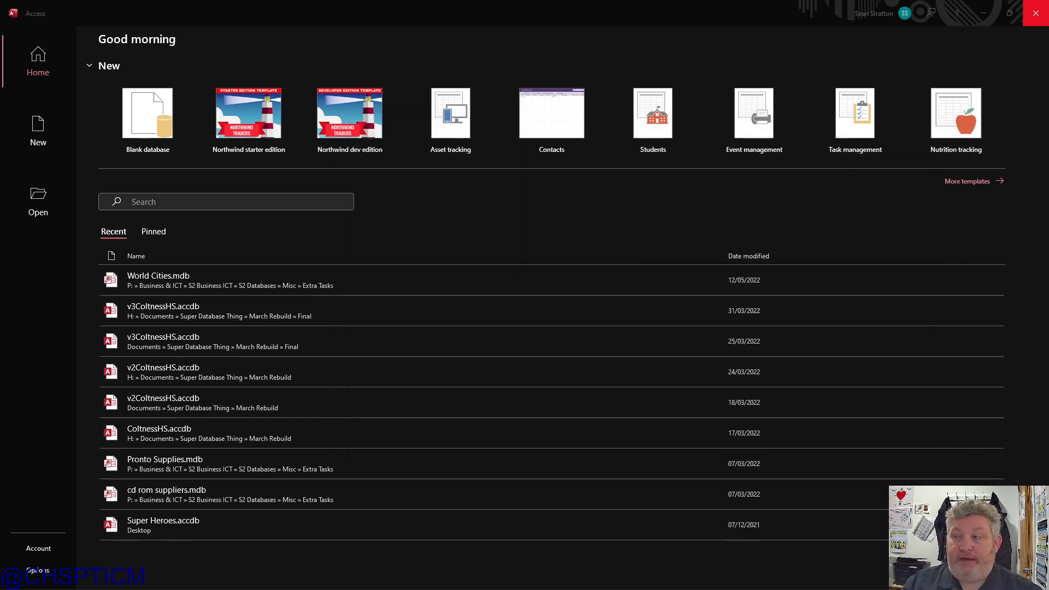
{"action": "left_click", "coordinate": [144, 118]}
{"action": "left_click", "coordinate": [147, 121]}
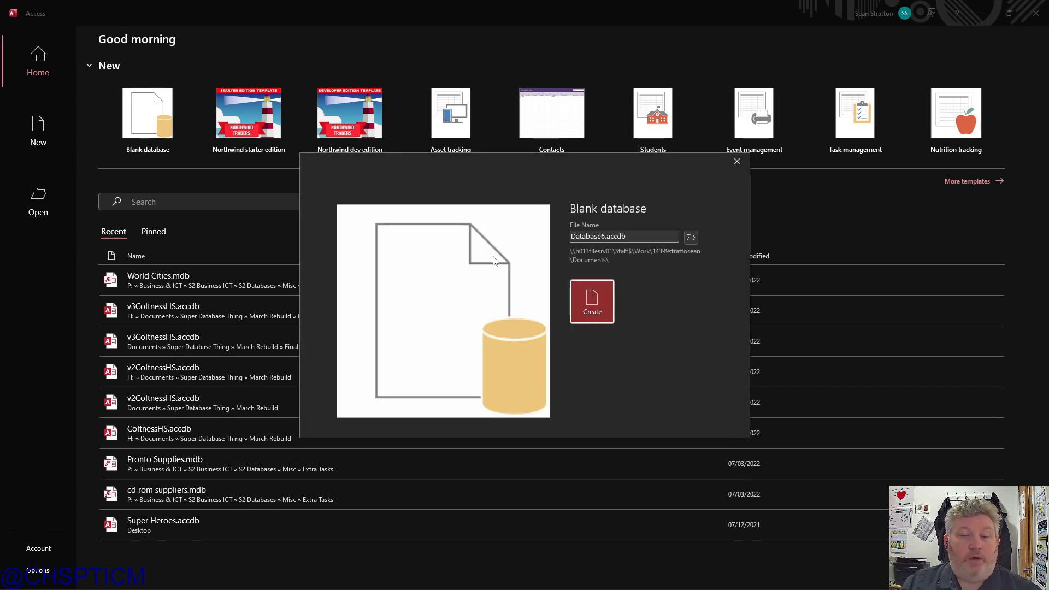
{"action": "left_click", "coordinate": [639, 236]}
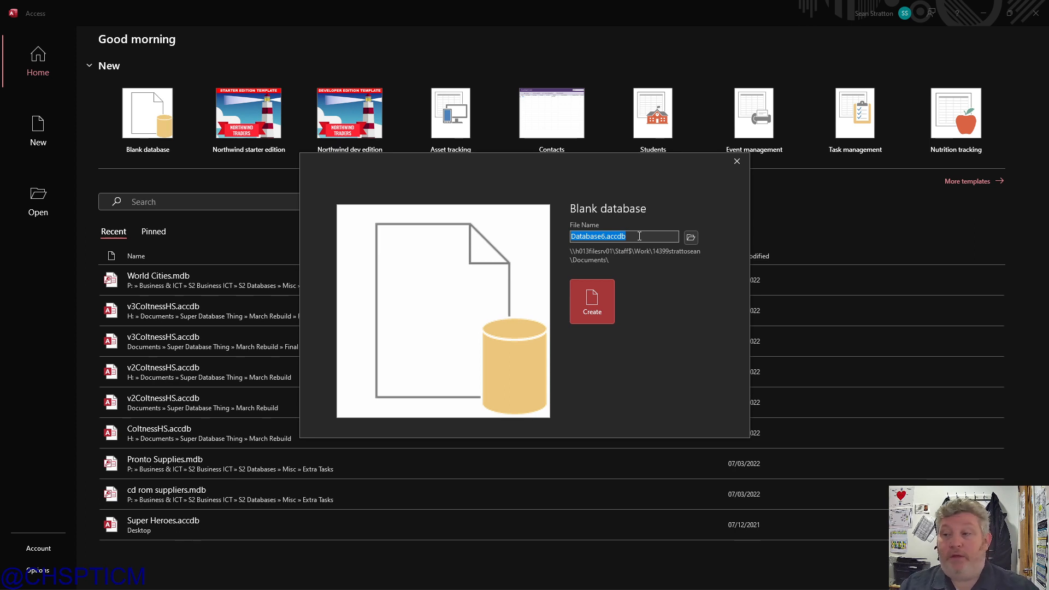
{"action": "type", "text": "Sec"}
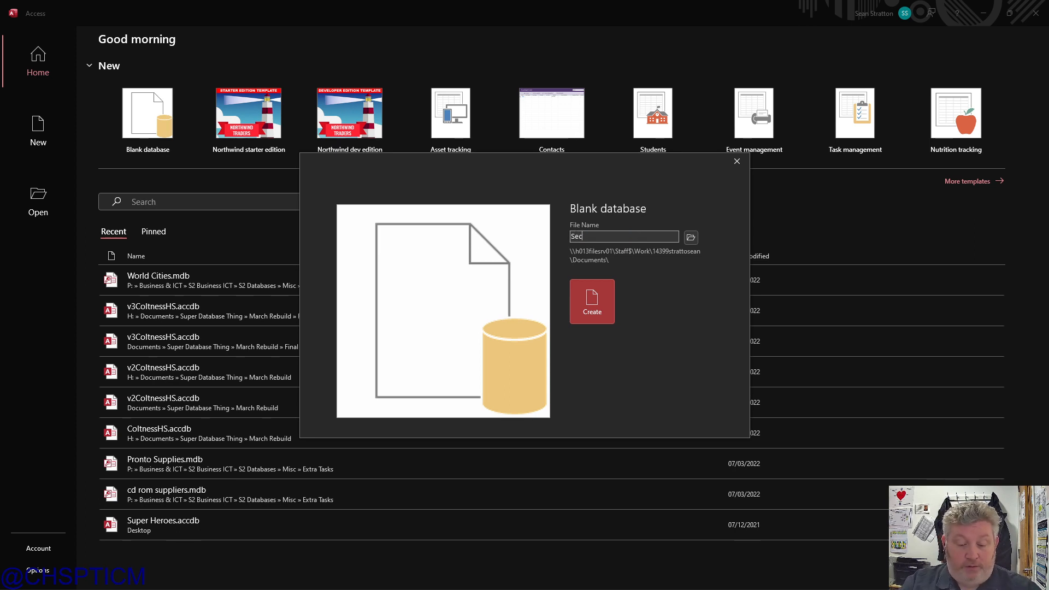
{"action": "type", "text": "u"}
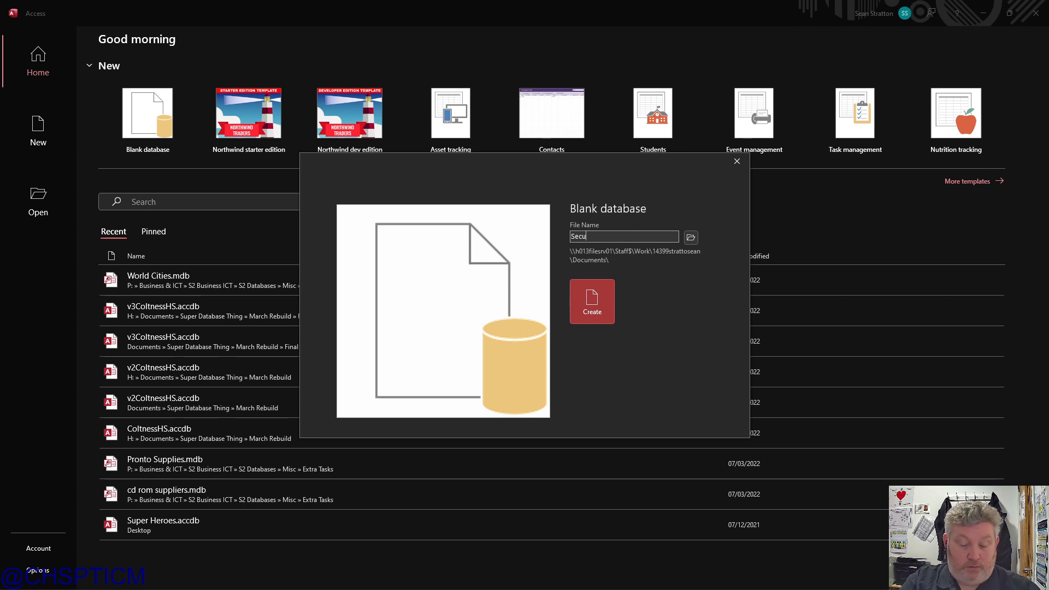
{"action": "type", "text": "rity"}
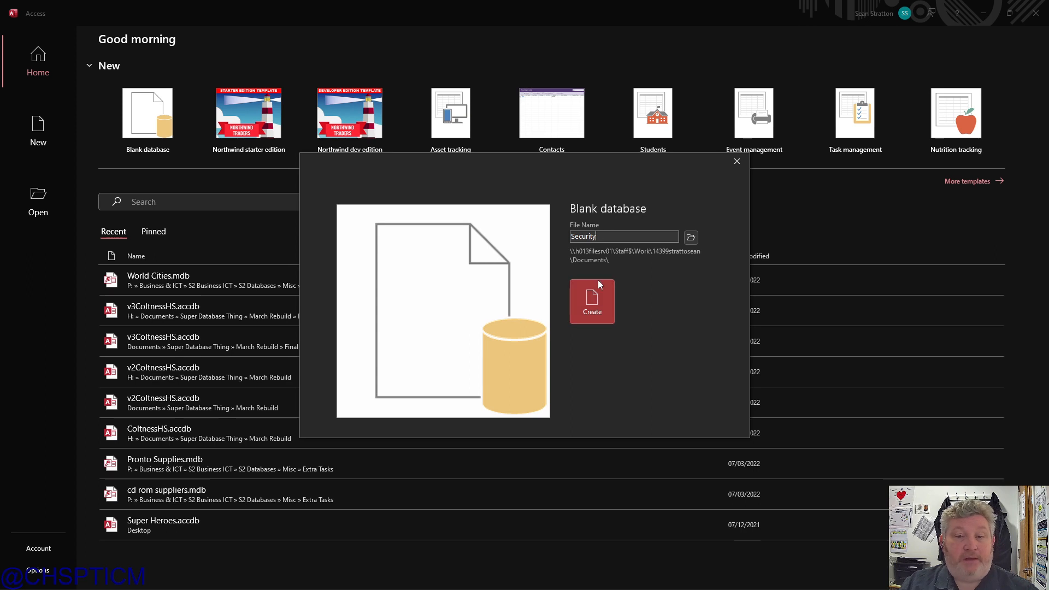
{"action": "left_click", "coordinate": [594, 304]}
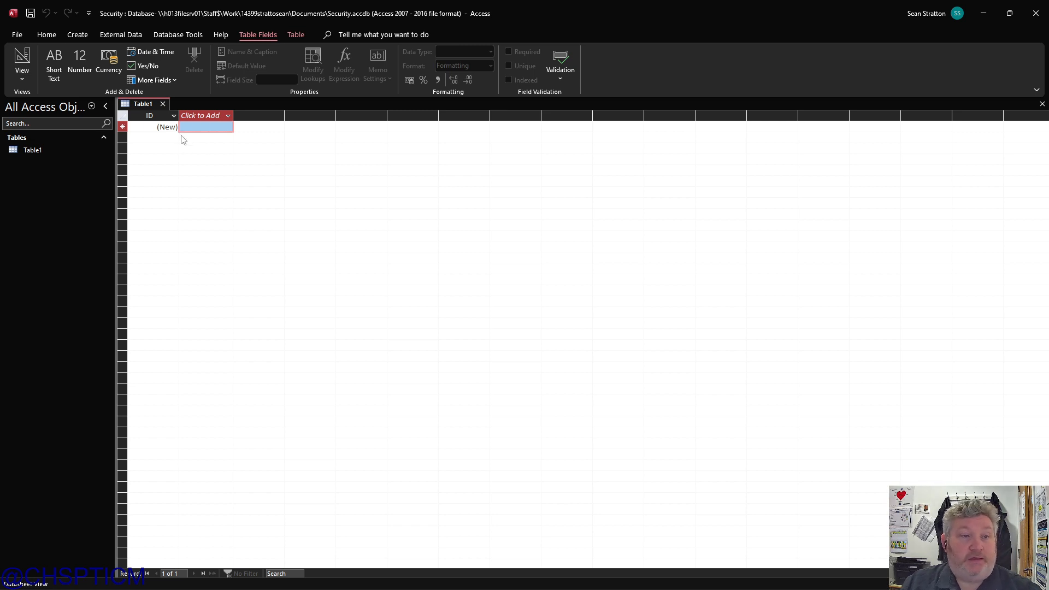
Step: Add two Short Text fields named Forename and Surname to the new table
{"action": "left_click", "coordinate": [228, 116]}
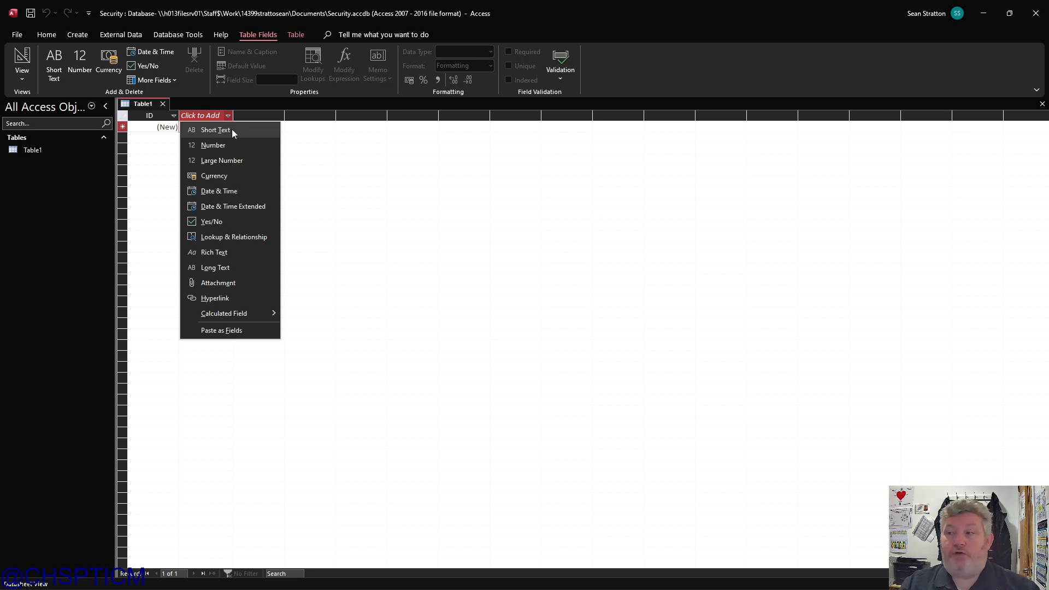
{"action": "left_click", "coordinate": [231, 130]}
{"action": "type", "text": "Forename"}
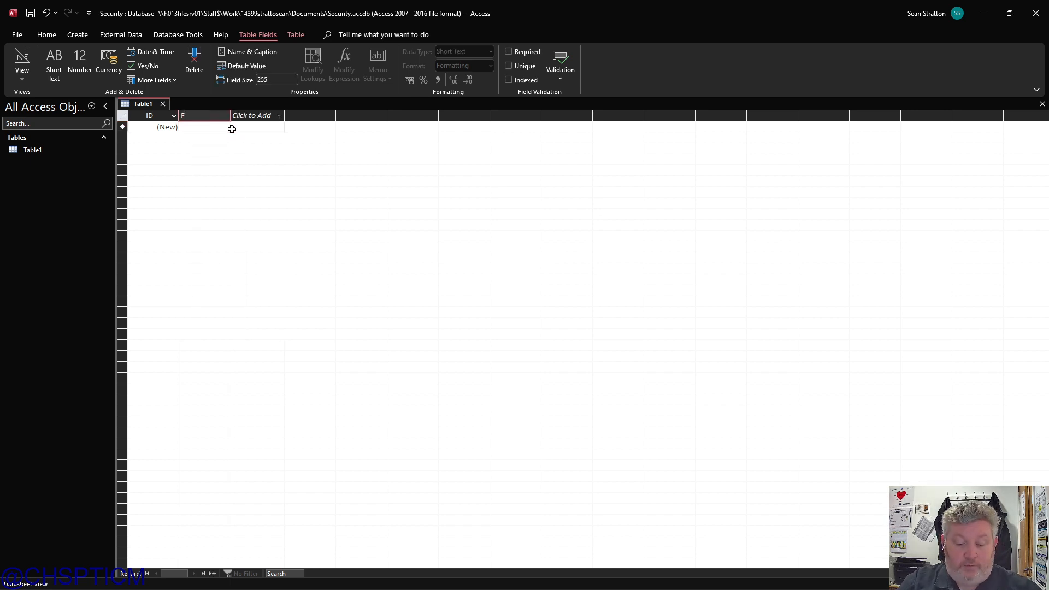
{"action": "left_click", "coordinate": [280, 115]}
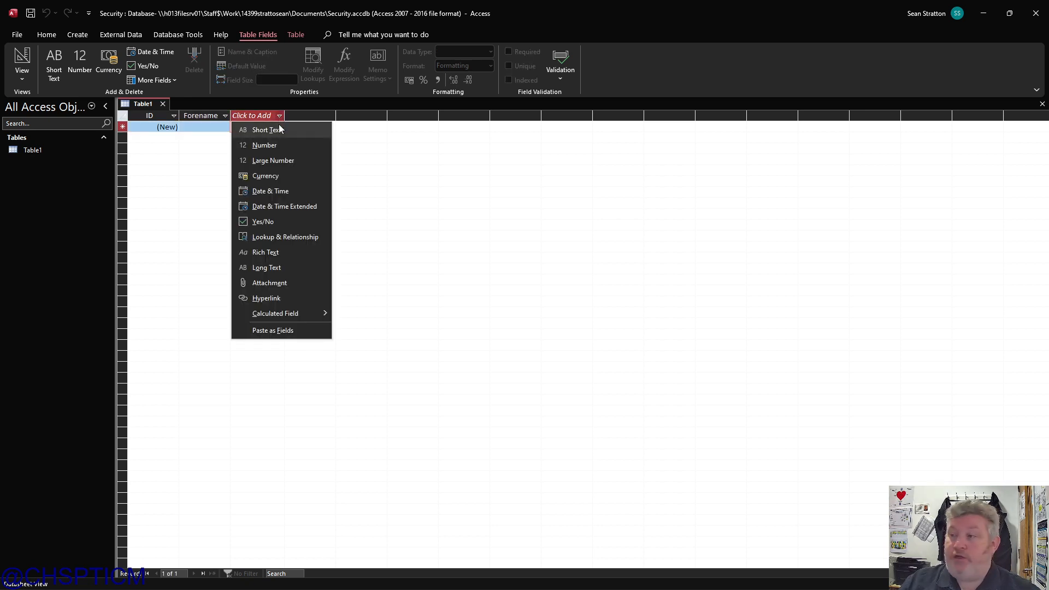
{"action": "left_click", "coordinate": [279, 129]}
{"action": "type", "text": "Sur"}
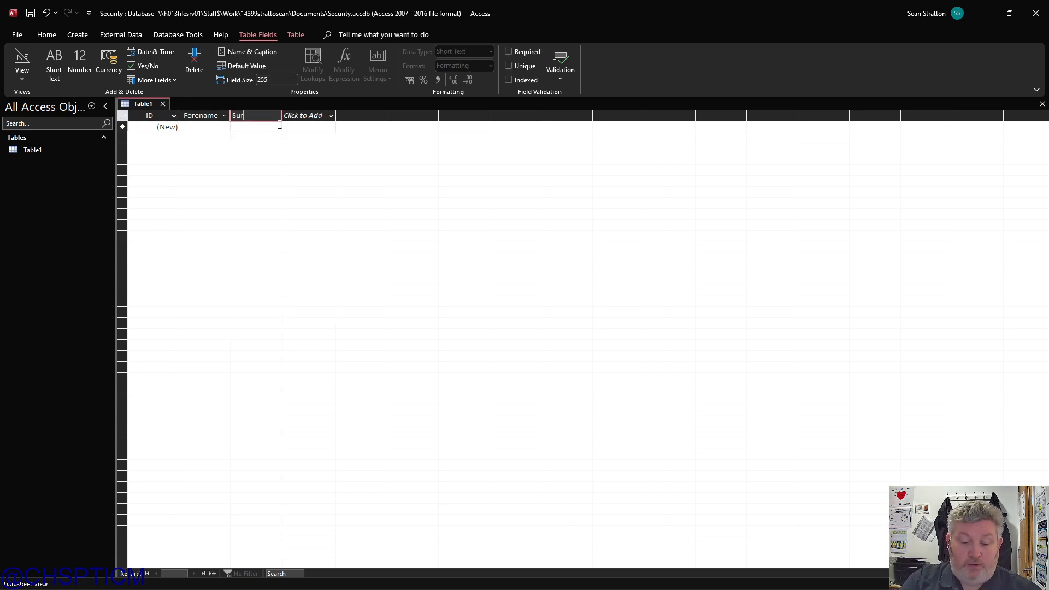
{"action": "type", "text": "name"}
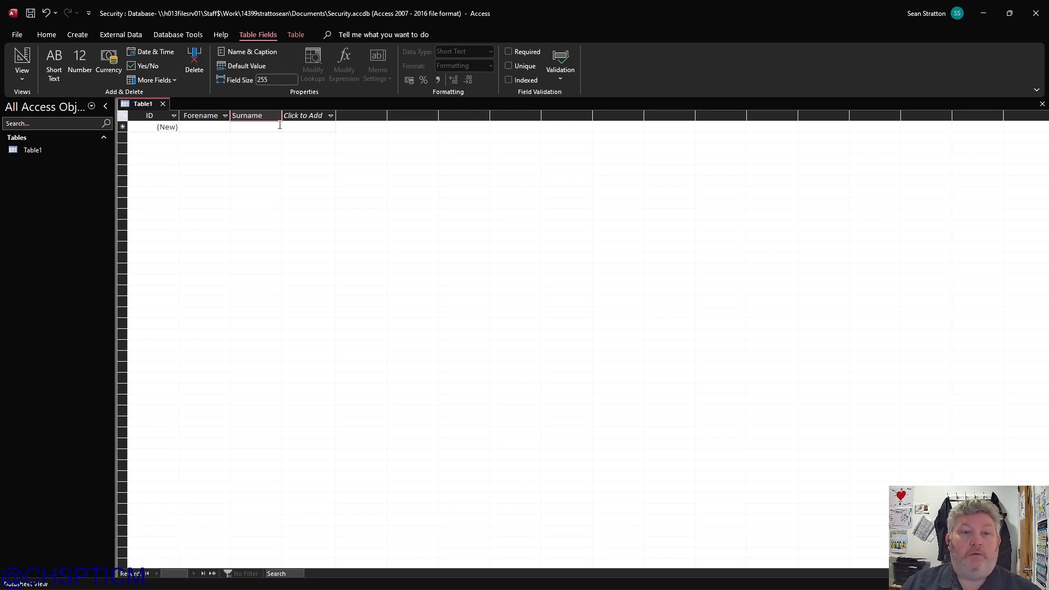
Step: Add a Number field named Security Level after the Surname field
{"action": "left_click", "coordinate": [331, 116]}
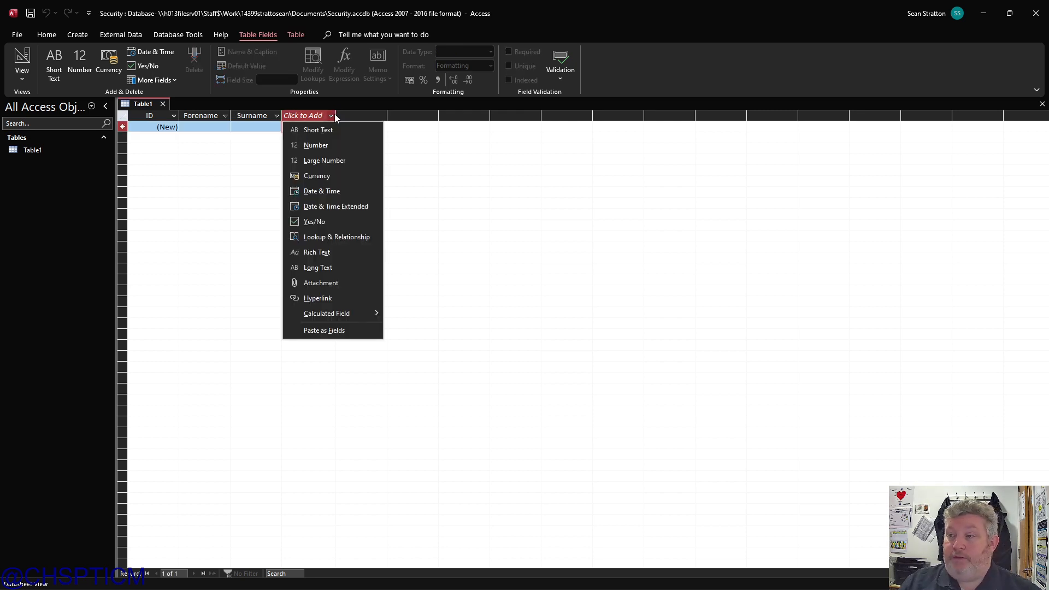
{"action": "left_click", "coordinate": [330, 145]}
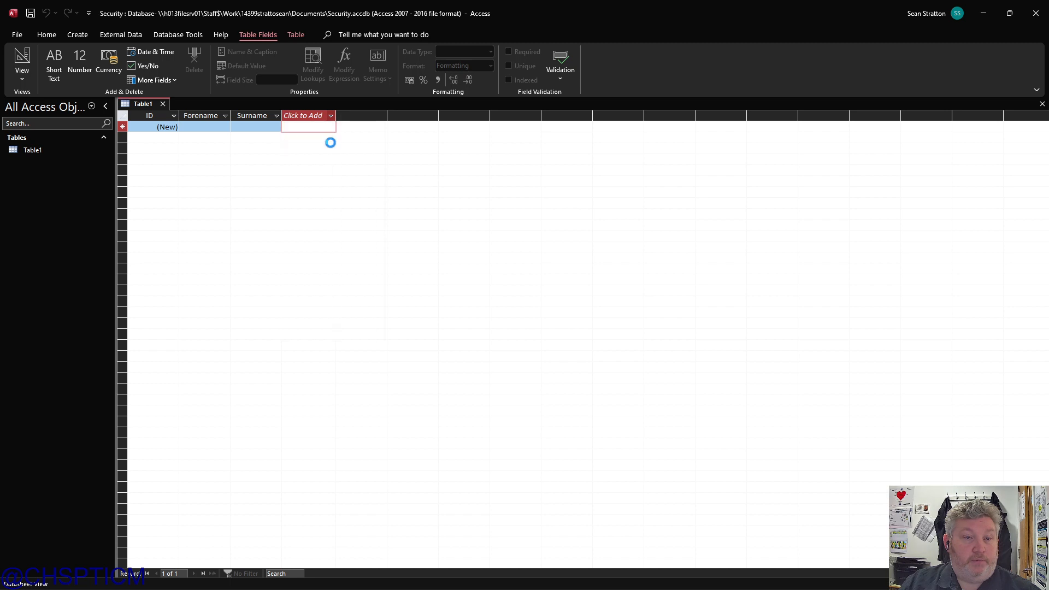
{"action": "type", "text": "Sec"}
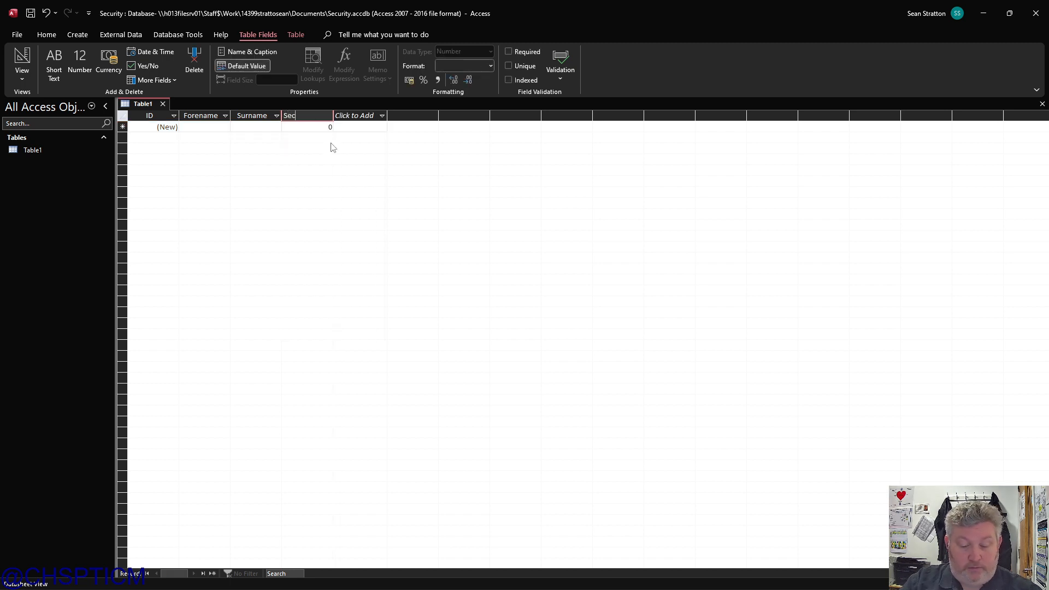
{"action": "type", "text": "urity Leve"}
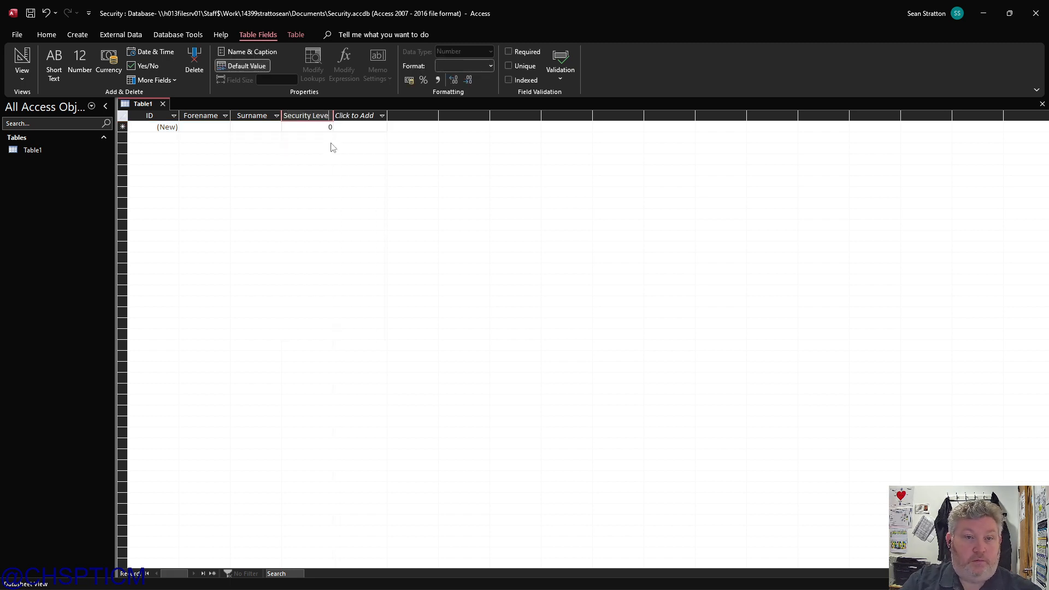
{"action": "type", "text": "l"}
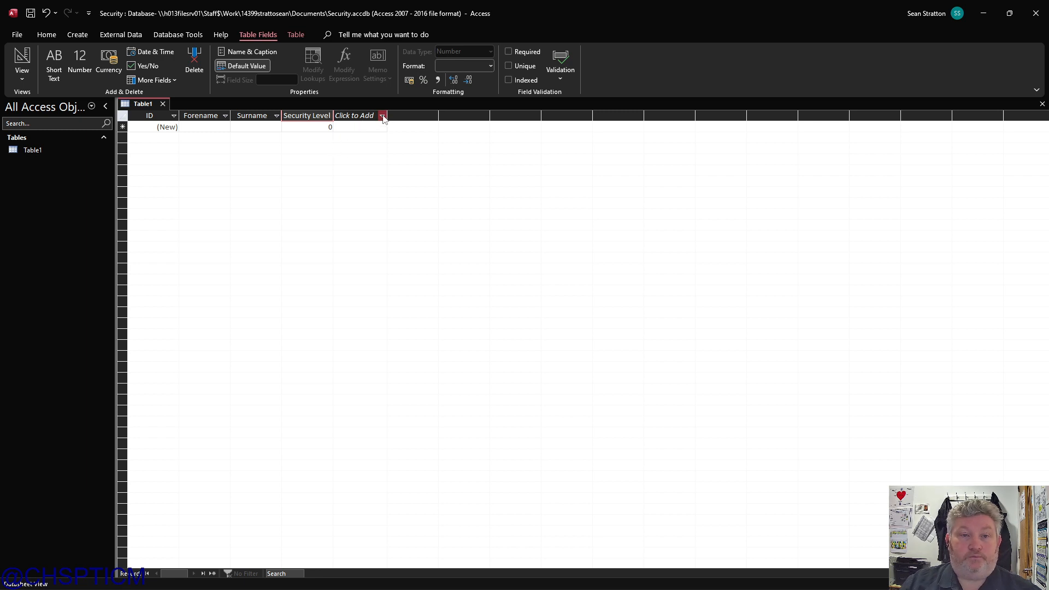
Step: Add a Date & Time field named Start Date and set its format to Short Date
{"action": "left_click", "coordinate": [383, 115]}
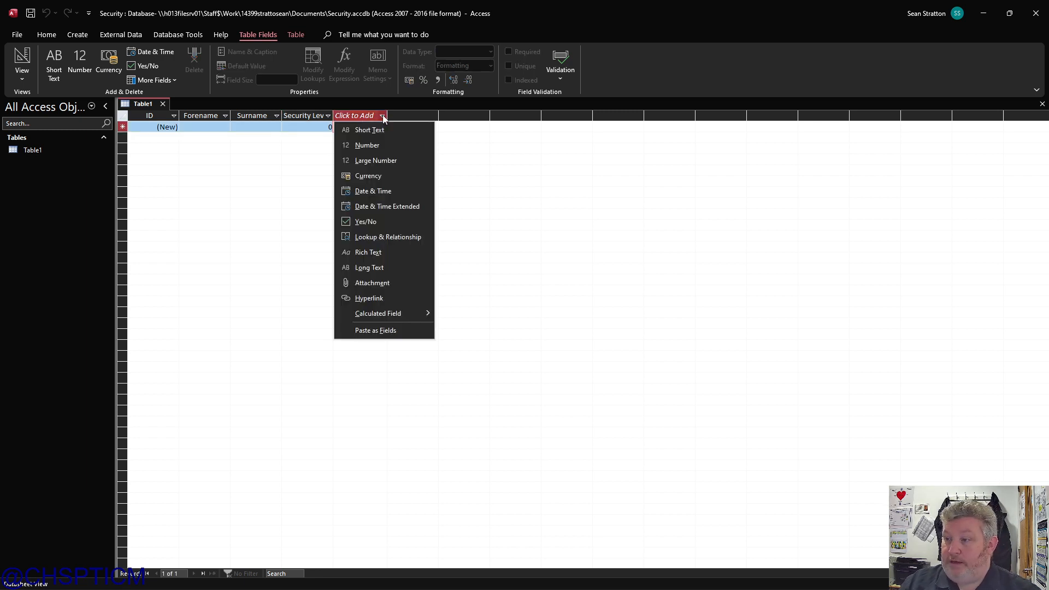
{"action": "left_click", "coordinate": [403, 192]}
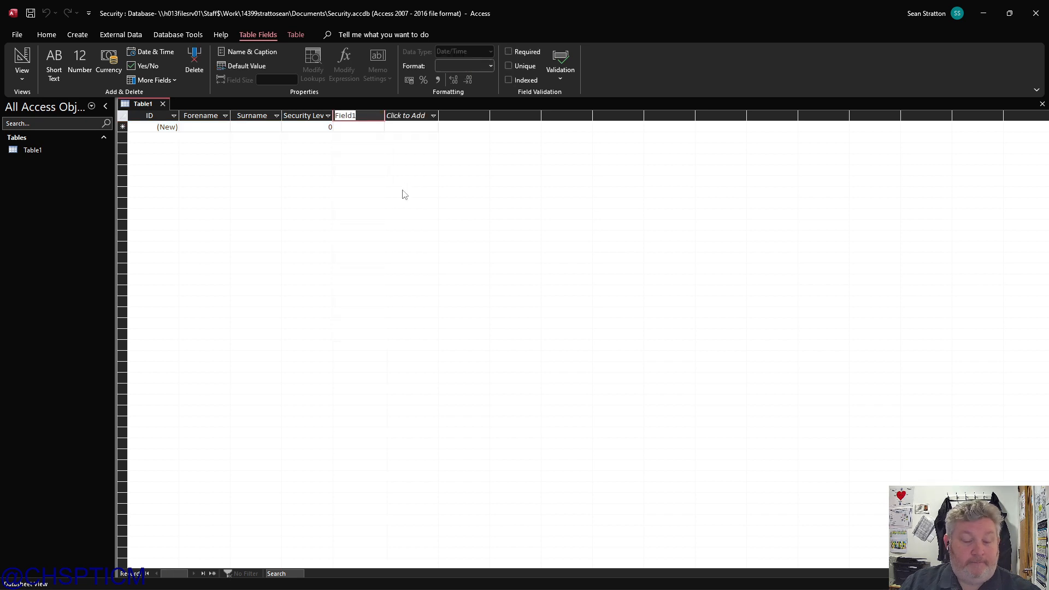
{"action": "type", "text": "Start Da"}
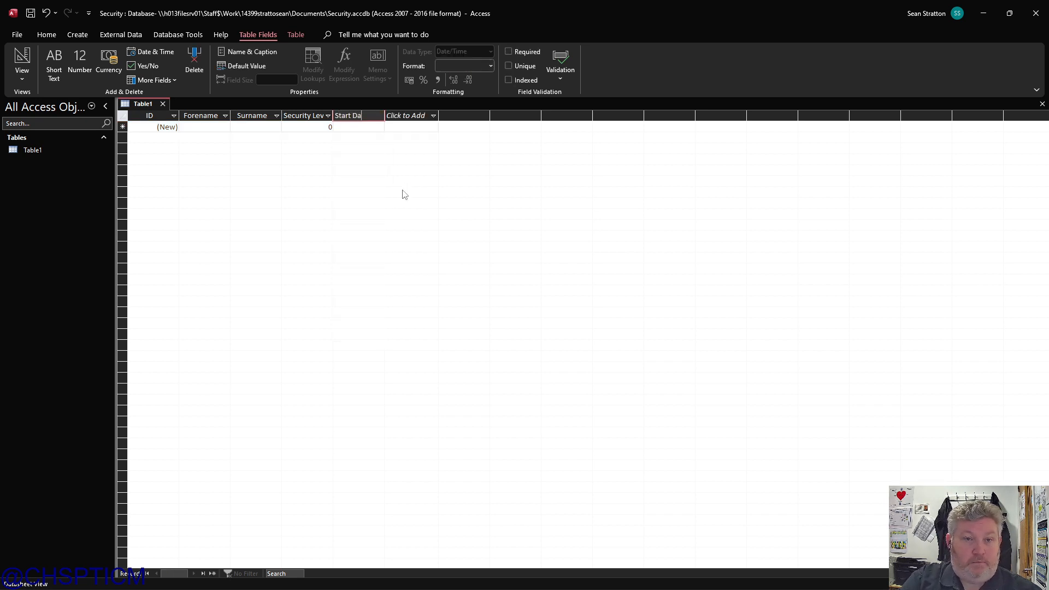
{"action": "type", "text": "te"}
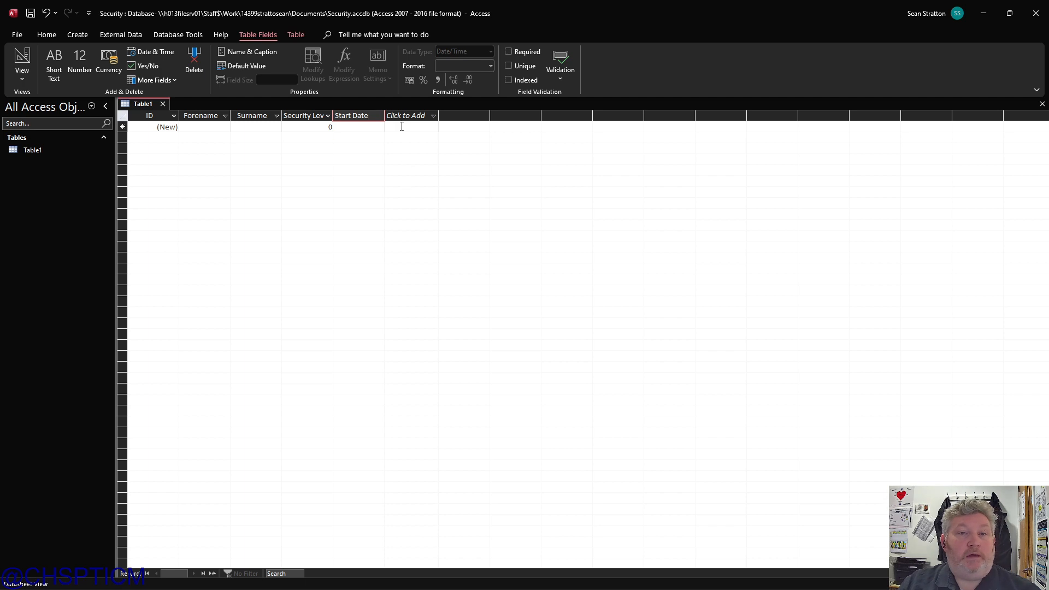
{"action": "left_click", "coordinate": [491, 66]}
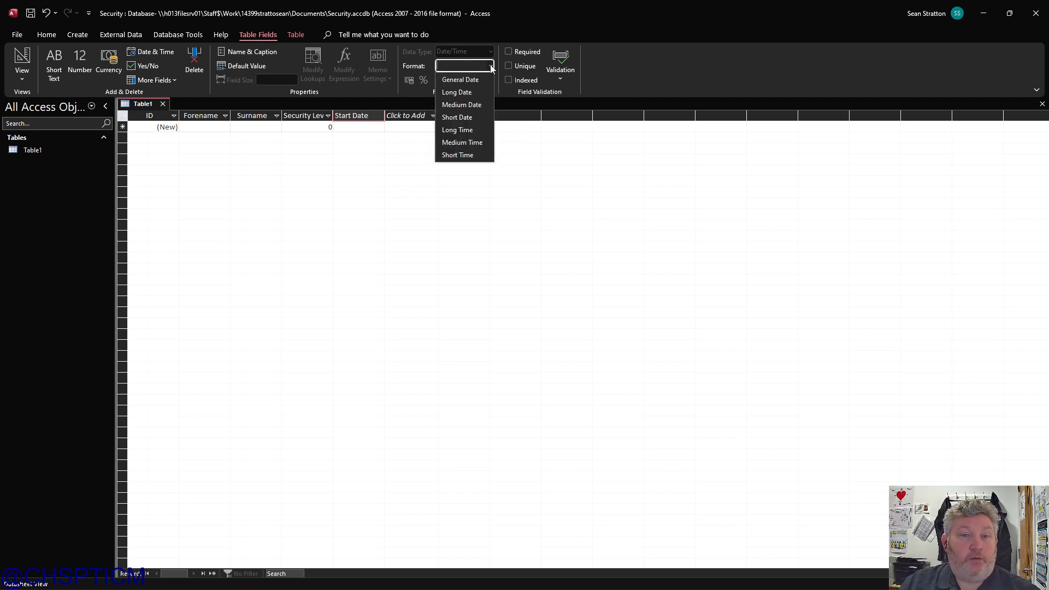
{"action": "left_click", "coordinate": [472, 116]}
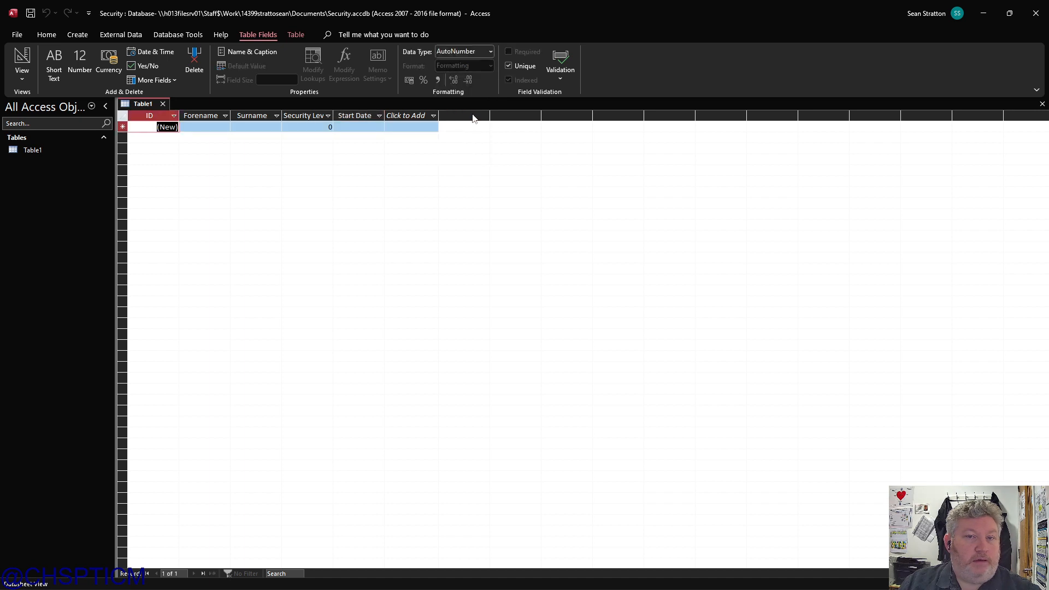
Step: Add a Number field named ID Badge Number after the Start Date field
{"action": "left_click", "coordinate": [433, 116]}
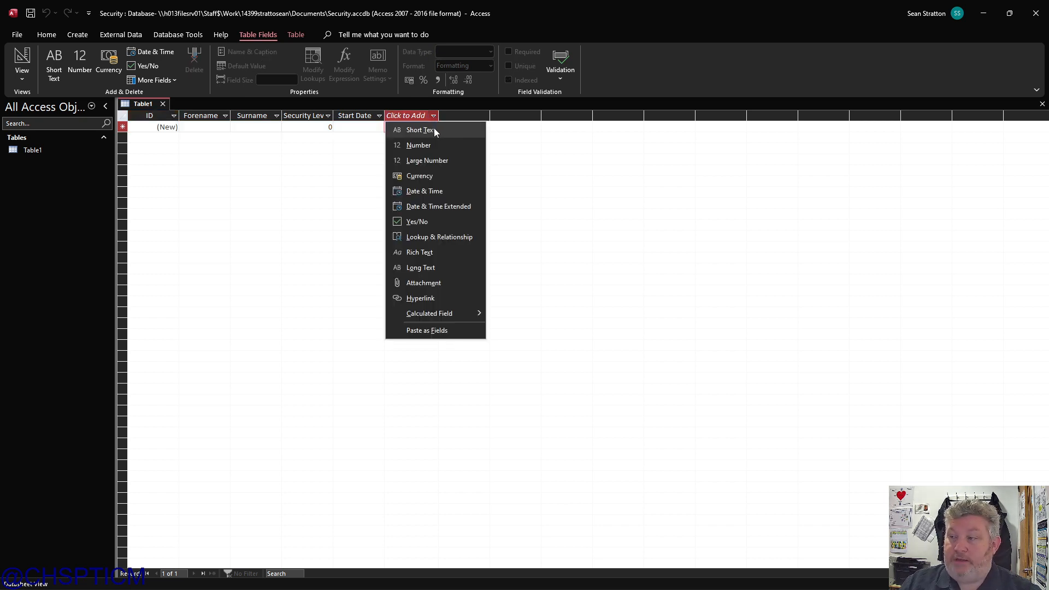
{"action": "left_click", "coordinate": [436, 146]}
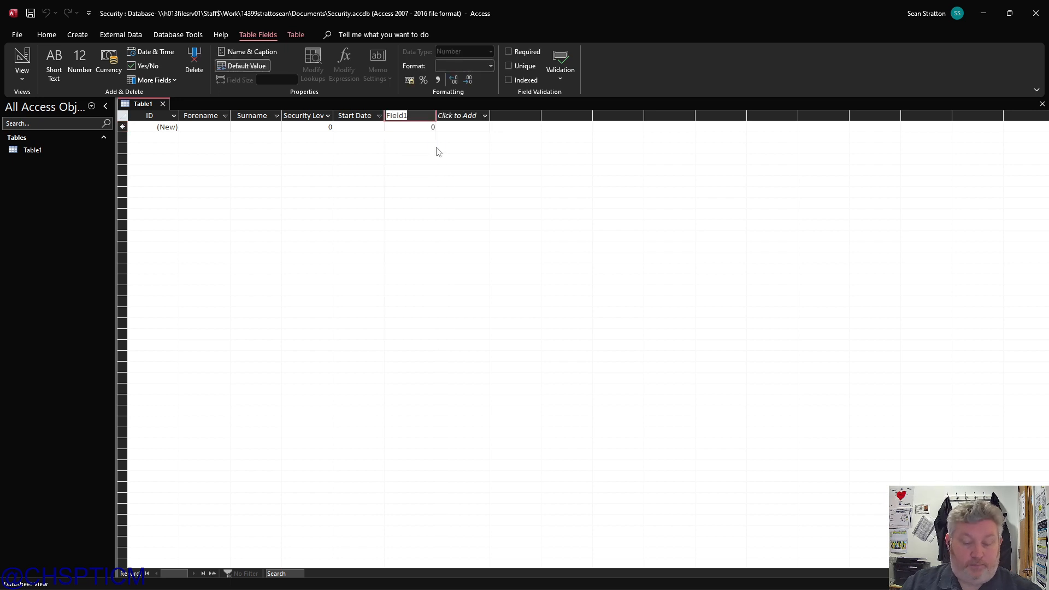
{"action": "type", "text": "ID"}
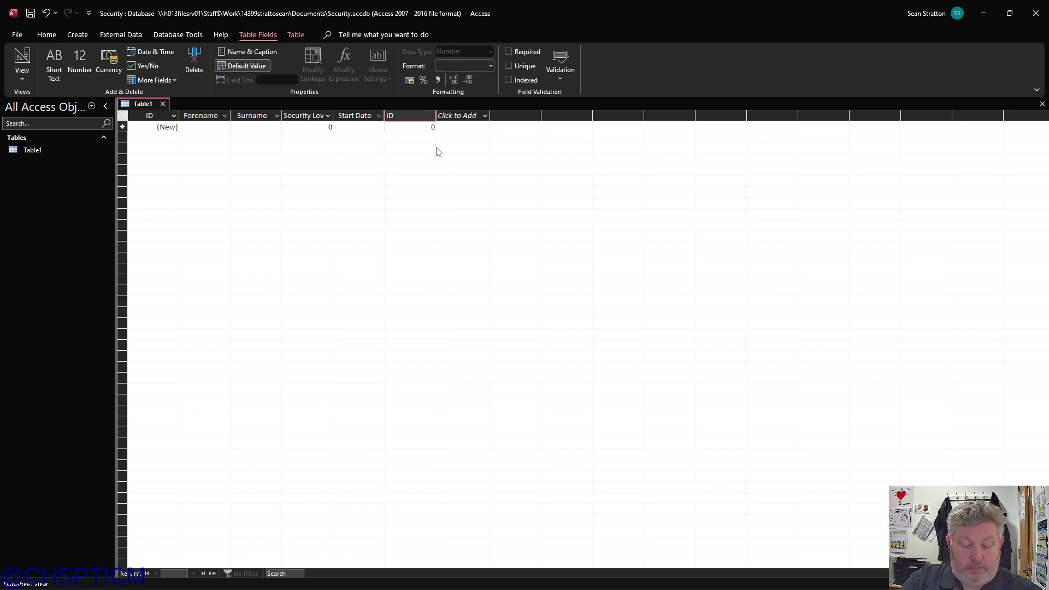
{"action": "type", "text": " Badge"}
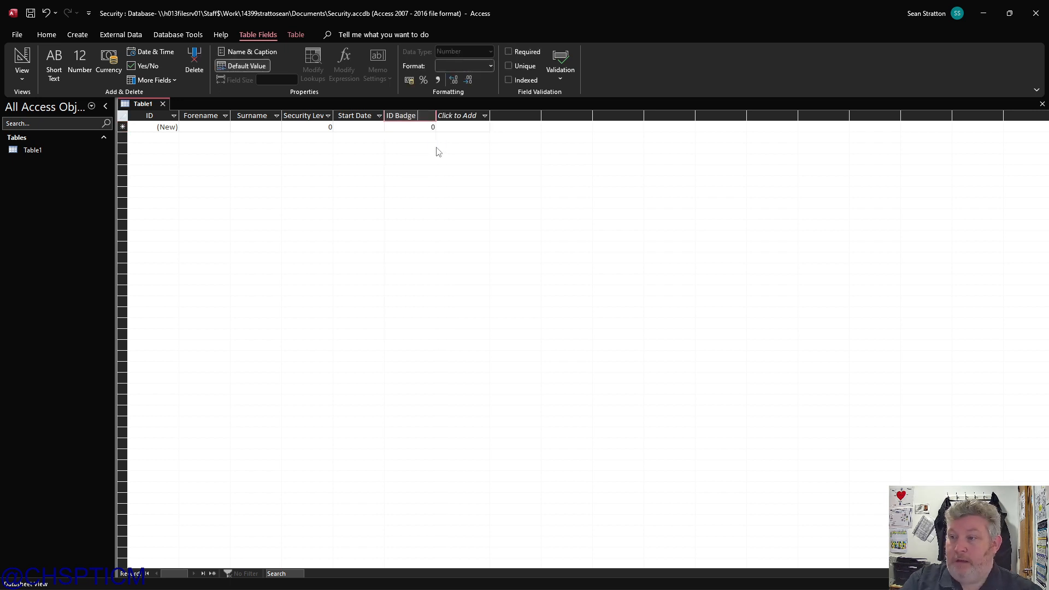
{"action": "type", "text": " Number"}
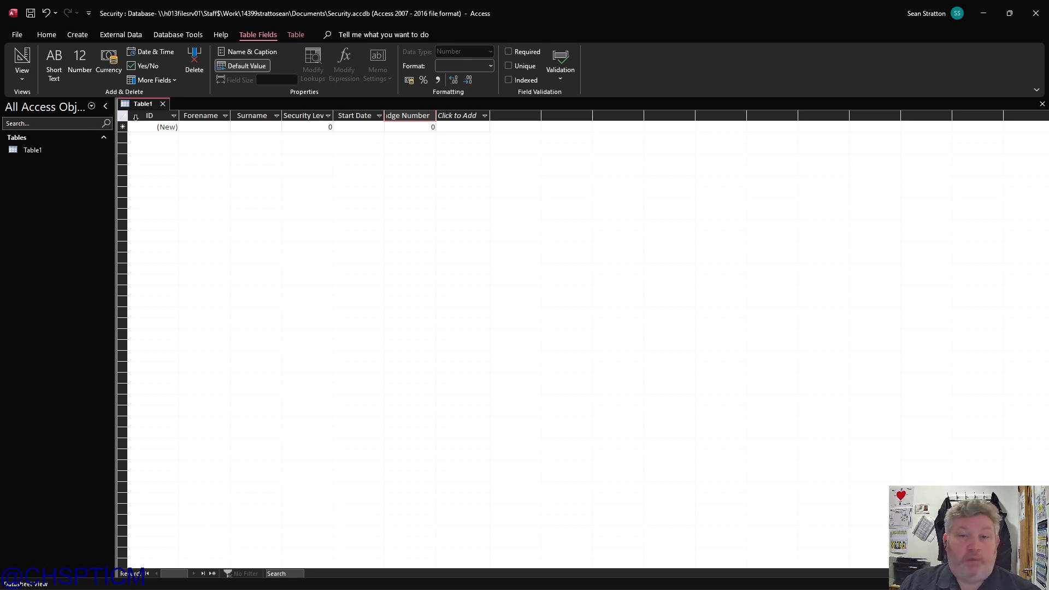
Step: Add a Yes/No field named Field Duty after the ID Badge Number field
{"action": "left_click", "coordinate": [467, 117]}
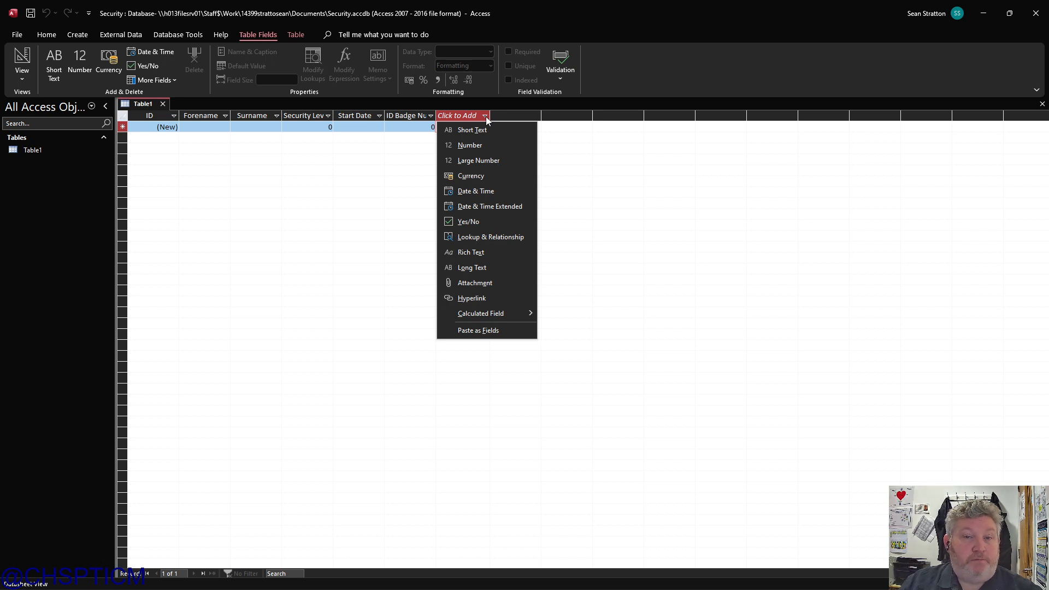
{"action": "left_click", "coordinate": [484, 220]}
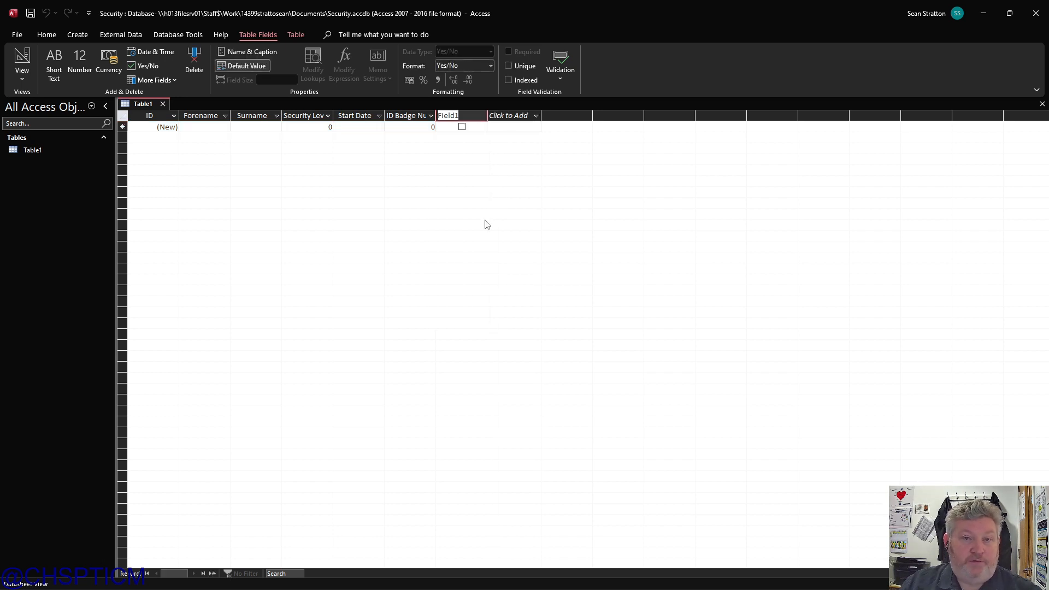
{"action": "type", "text": "F"}
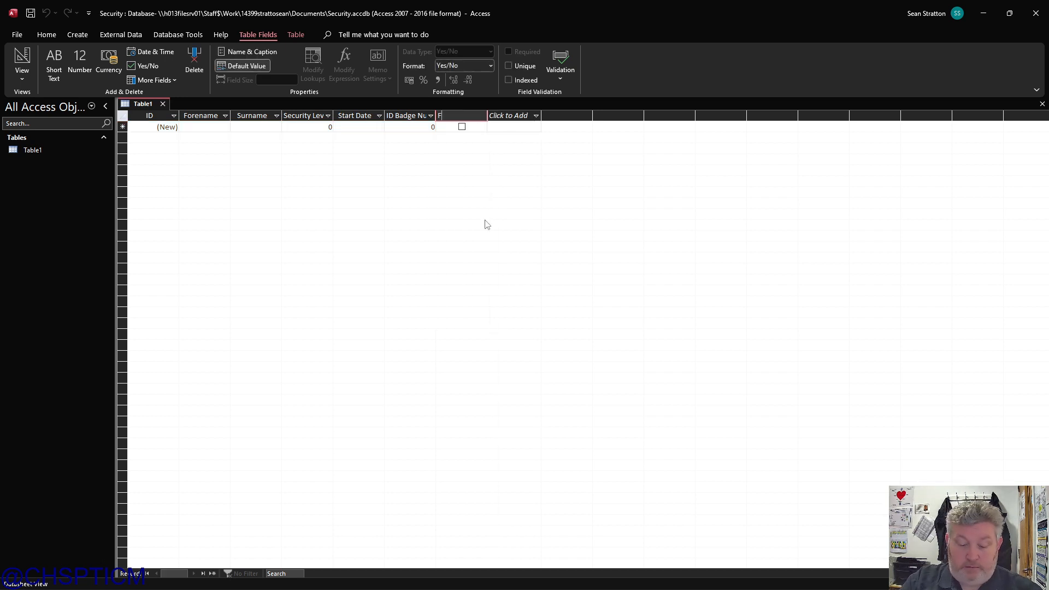
{"action": "type", "text": "ield Duty"}
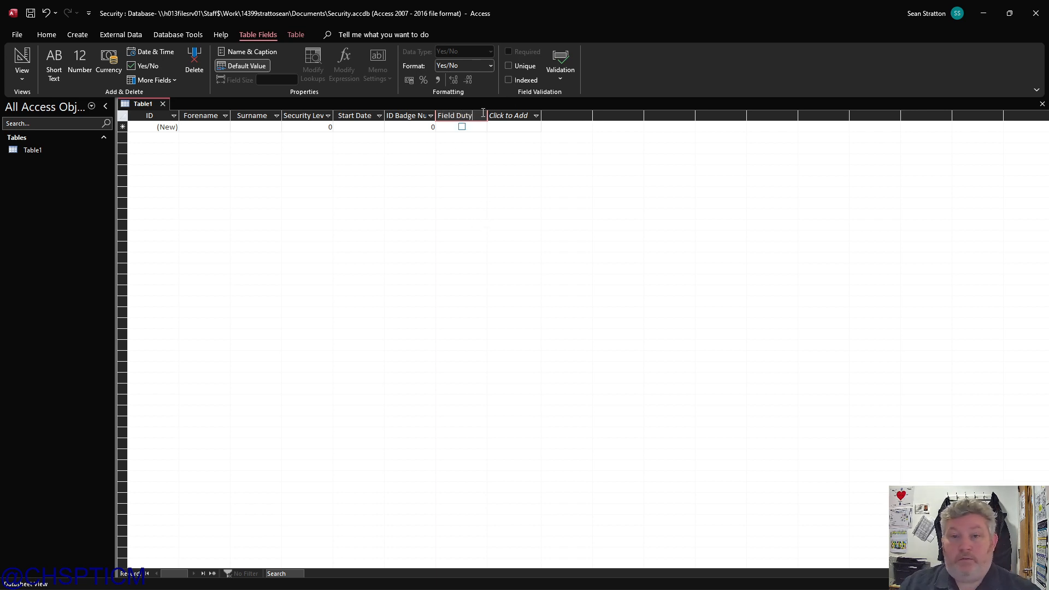
Step: Add a Number field named Hours Worked after the Field Duty field
{"action": "left_click", "coordinate": [535, 115]}
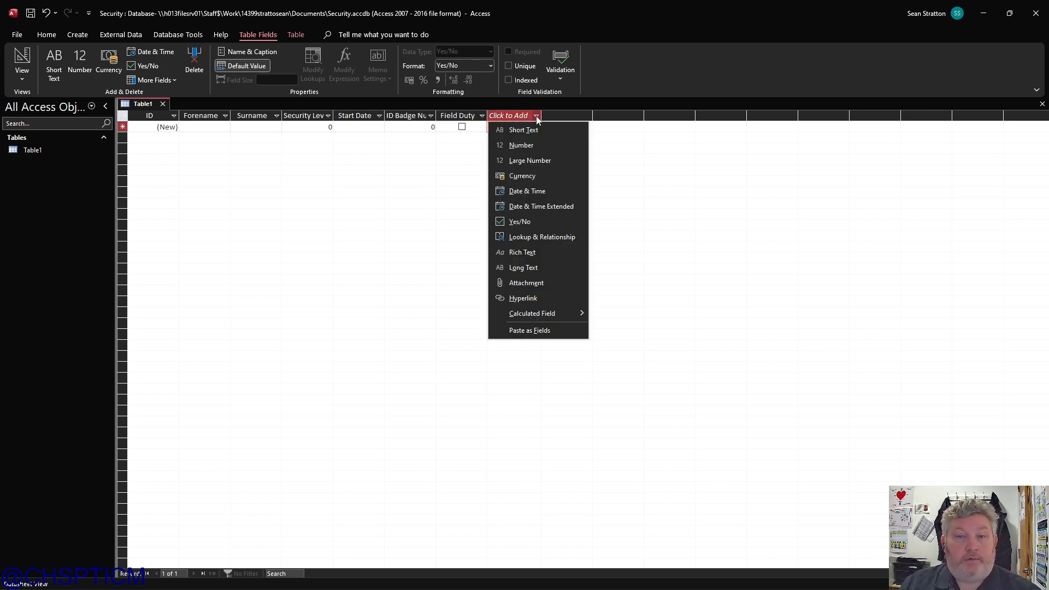
{"action": "left_click", "coordinate": [521, 145]}
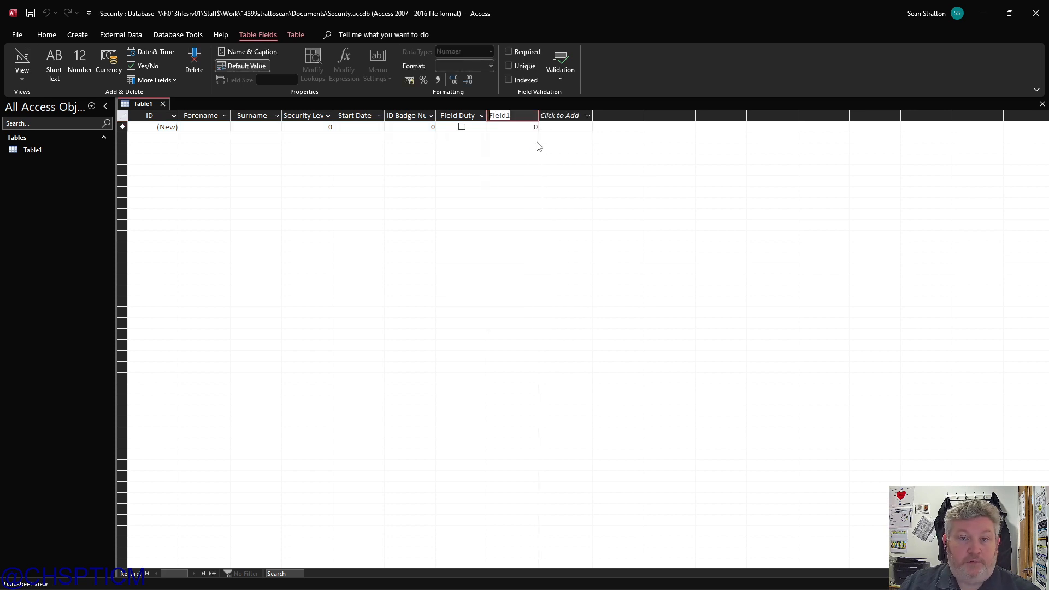
{"action": "type", "text": "Hours"}
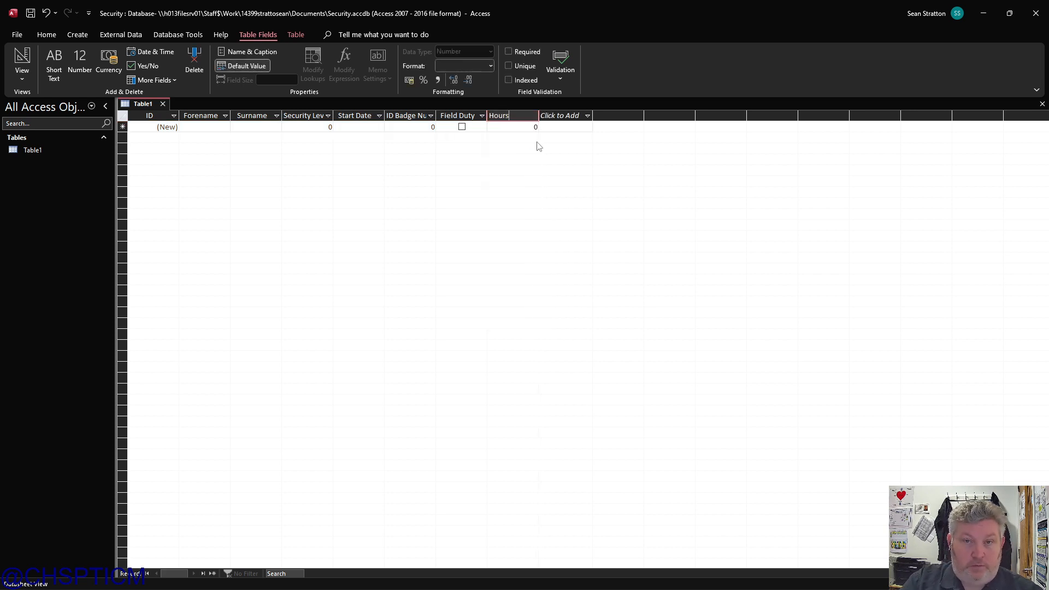
{"action": "type", "text": " Worked"}
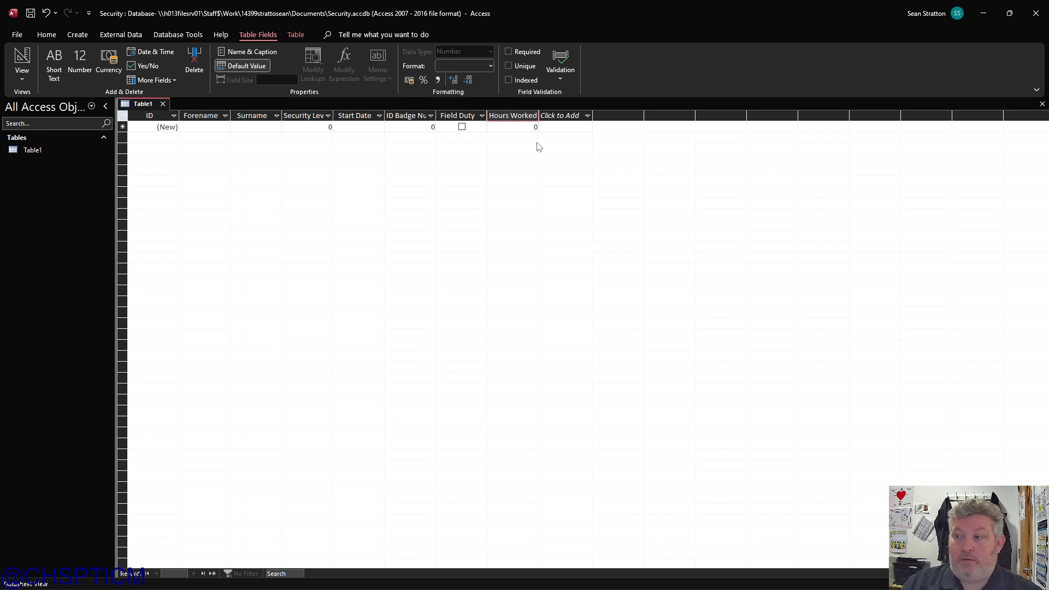
Step: Add a Number field named Wages Per Hour after the Hours Worked field
{"action": "left_click", "coordinate": [588, 116]}
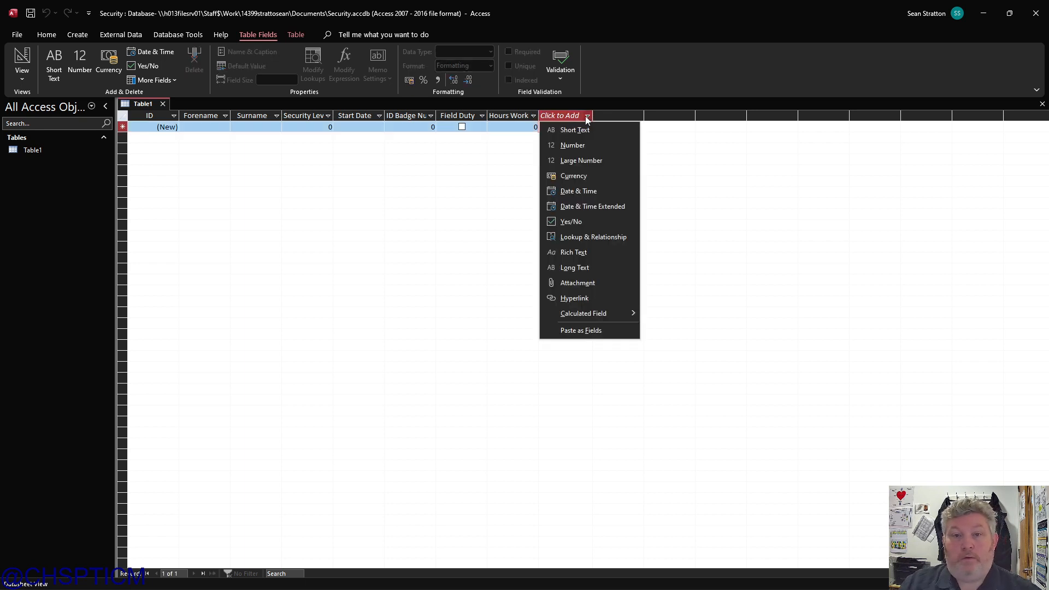
{"action": "left_click", "coordinate": [586, 145]}
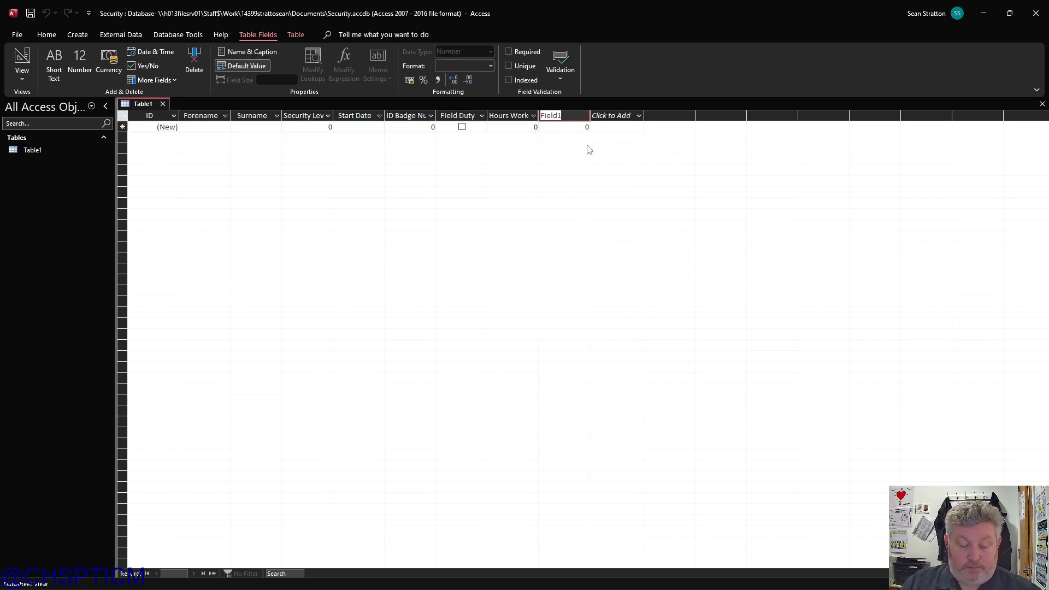
{"action": "type", "text": "Wages P"}
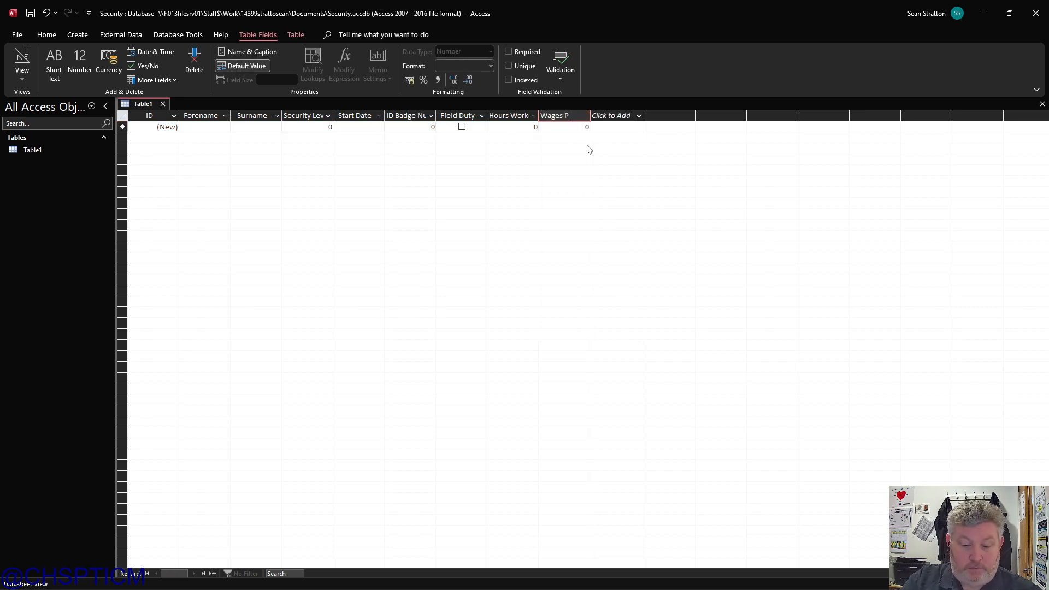
{"action": "type", "text": "er Hour"}
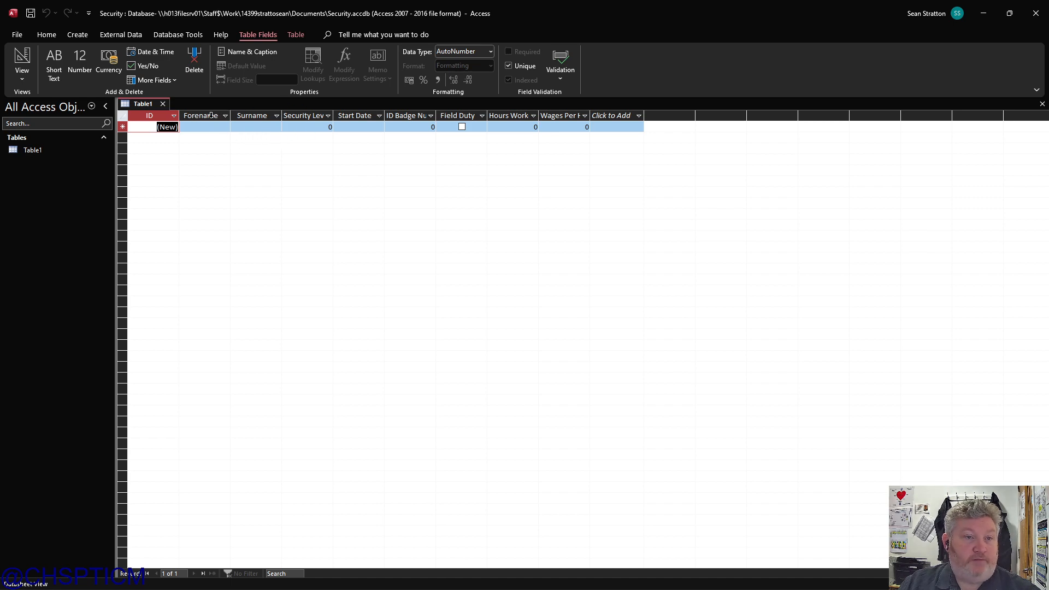
Step: Check the data types assigned to the Forename and ID Badge Number fields
{"action": "left_click", "coordinate": [207, 116]}
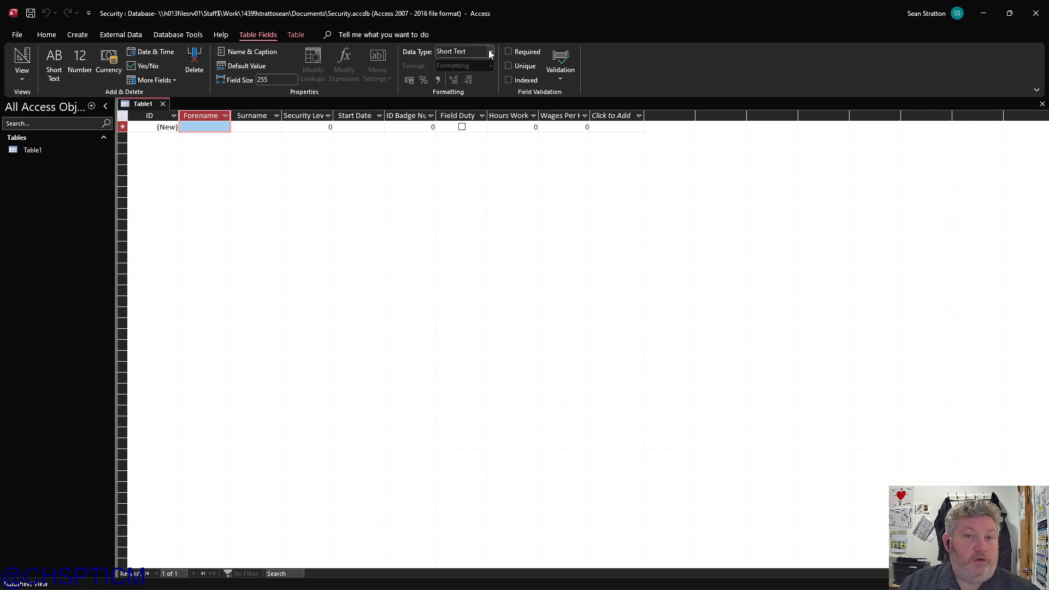
{"action": "left_click", "coordinate": [414, 115]}
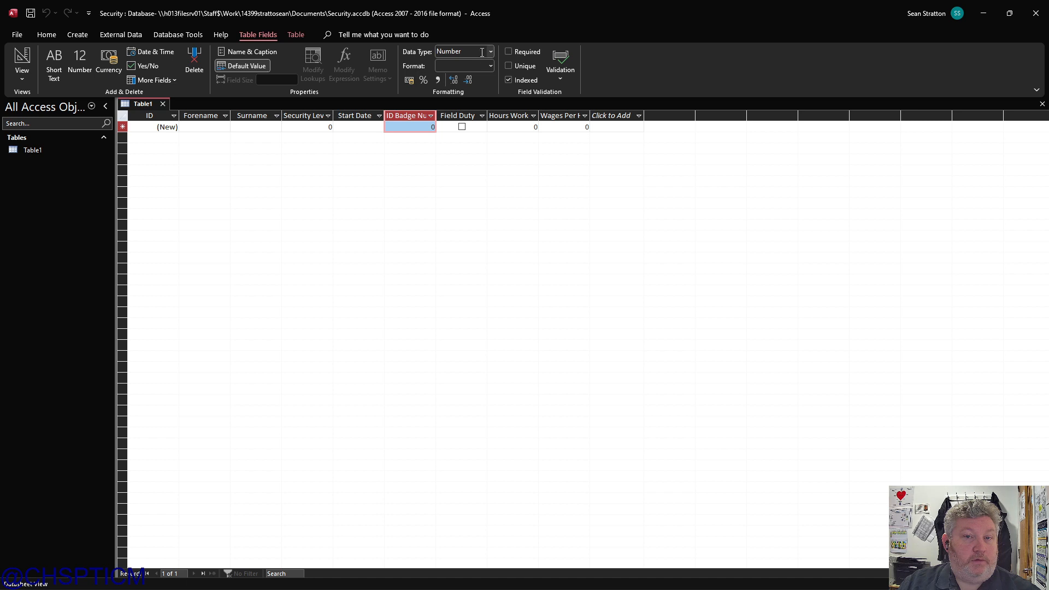
{"action": "left_click", "coordinate": [217, 124]}
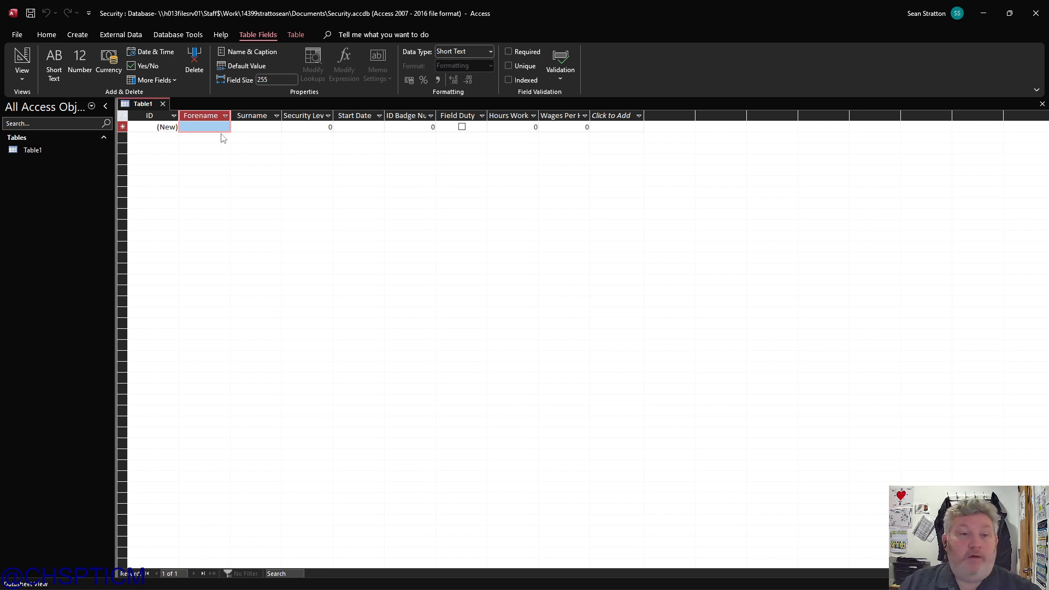
Step: Enter the first agent's forename and surname in a new record of the table
{"action": "left_click", "coordinate": [199, 129]}
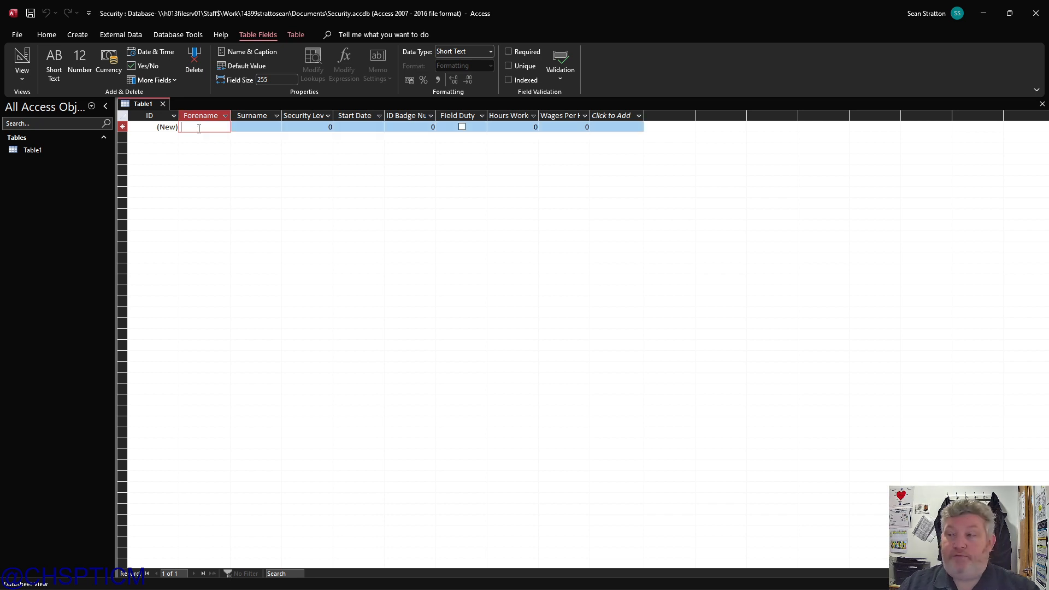
{"action": "type", "text": "Mal"}
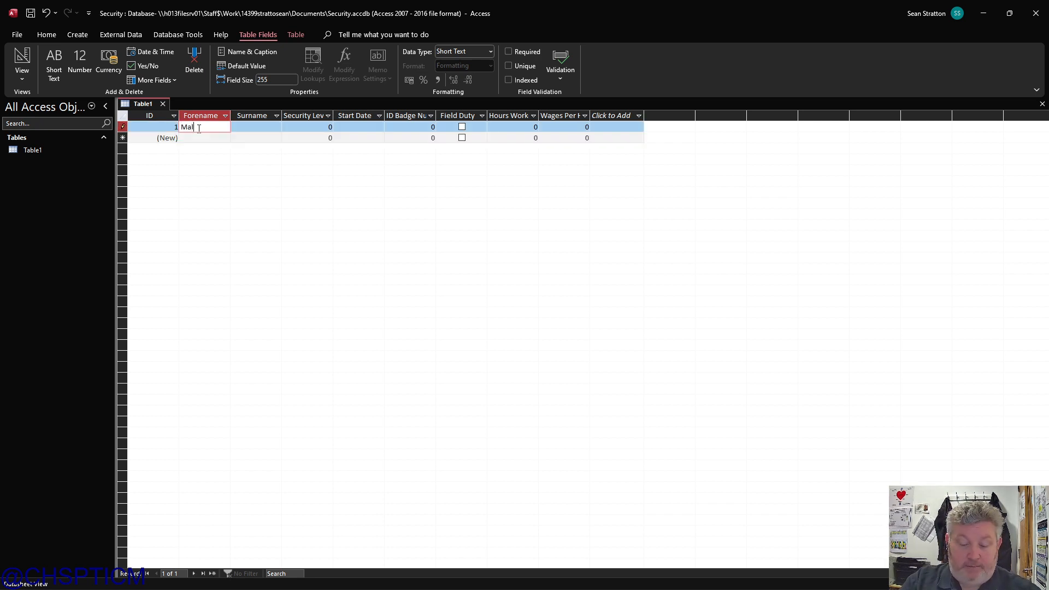
{"action": "type", "text": "colm"}
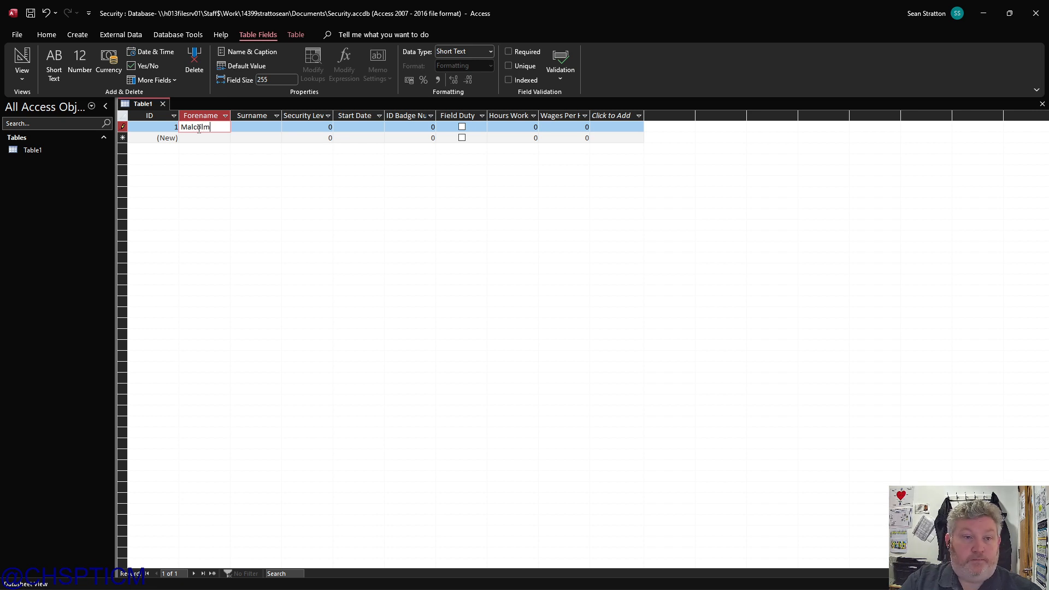
{"action": "key", "text": "Tab"}
{"action": "type", "text": "Hec"}
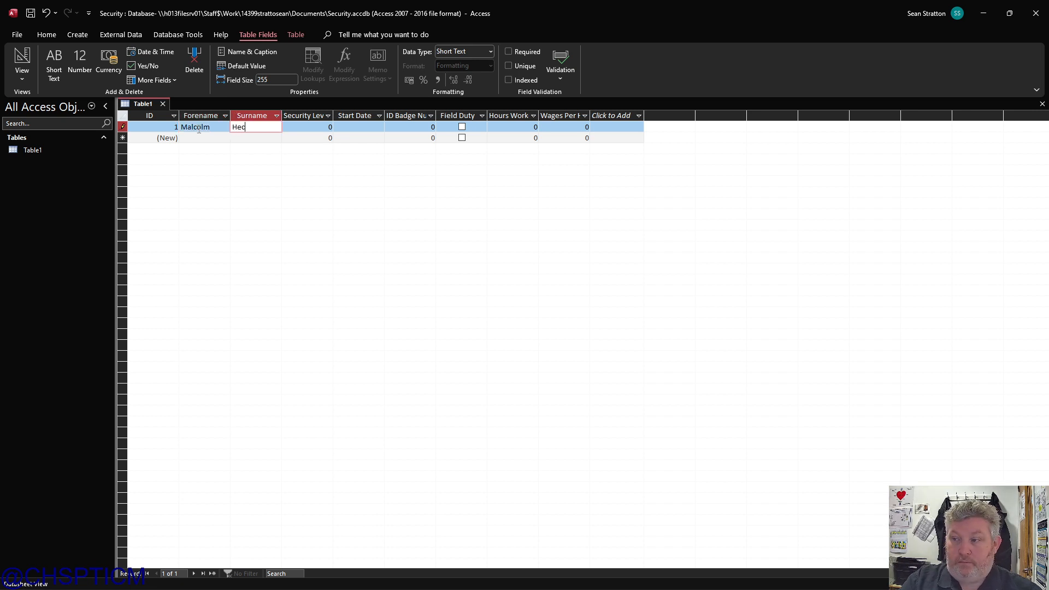
{"action": "type", "text": "tor"}
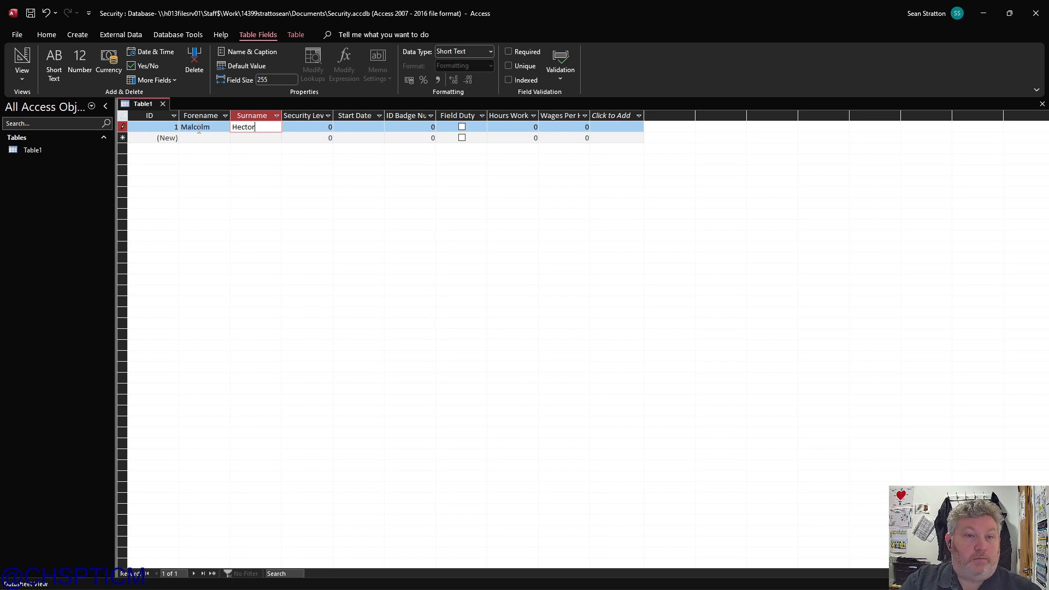
{"action": "key", "text": "Tab"}
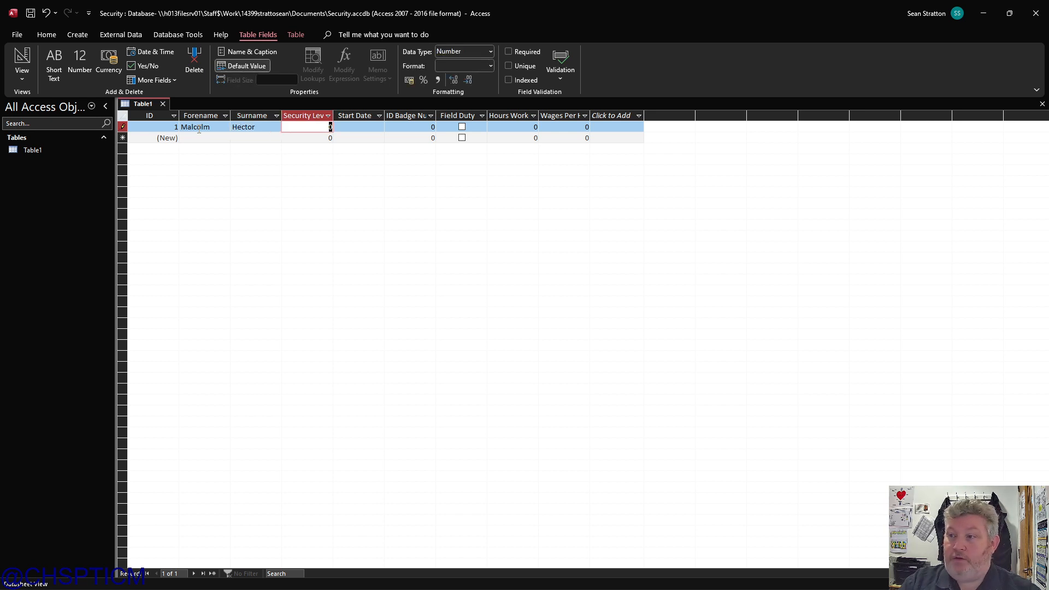
Step: Set the first record's Security Level to 6 and its Start Date to 24/12/2015
{"action": "type", "text": "6"}
{"action": "key", "text": "Tab"}
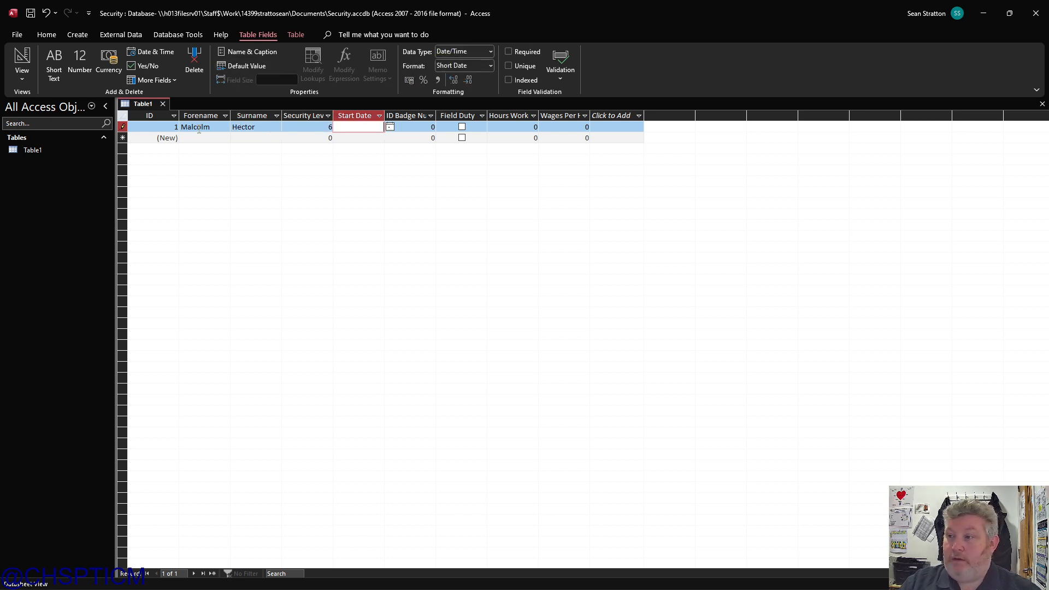
{"action": "type", "text": "24"}
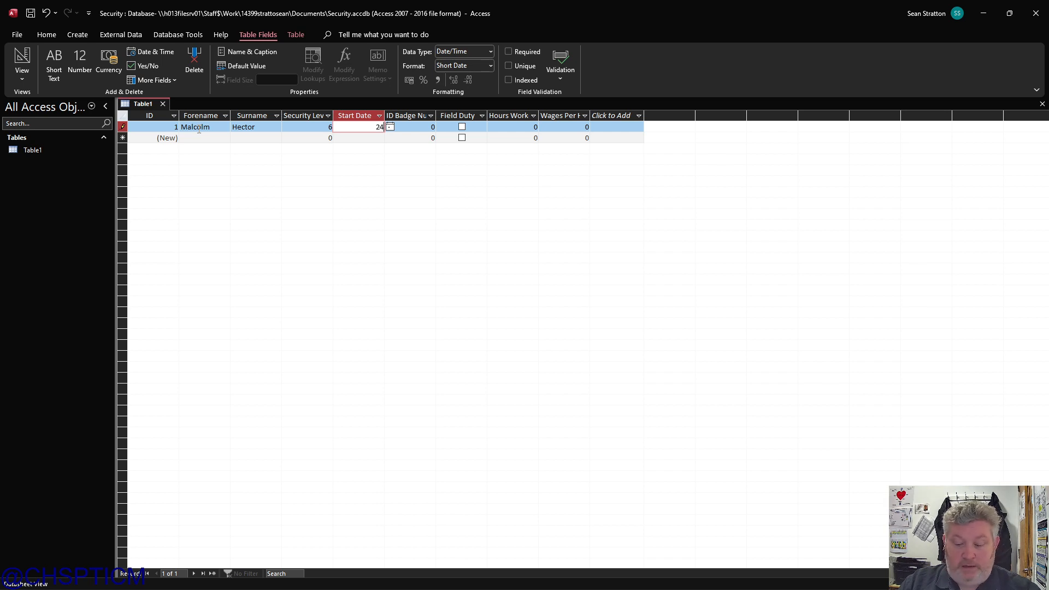
{"action": "type", "text": "/12/2015"}
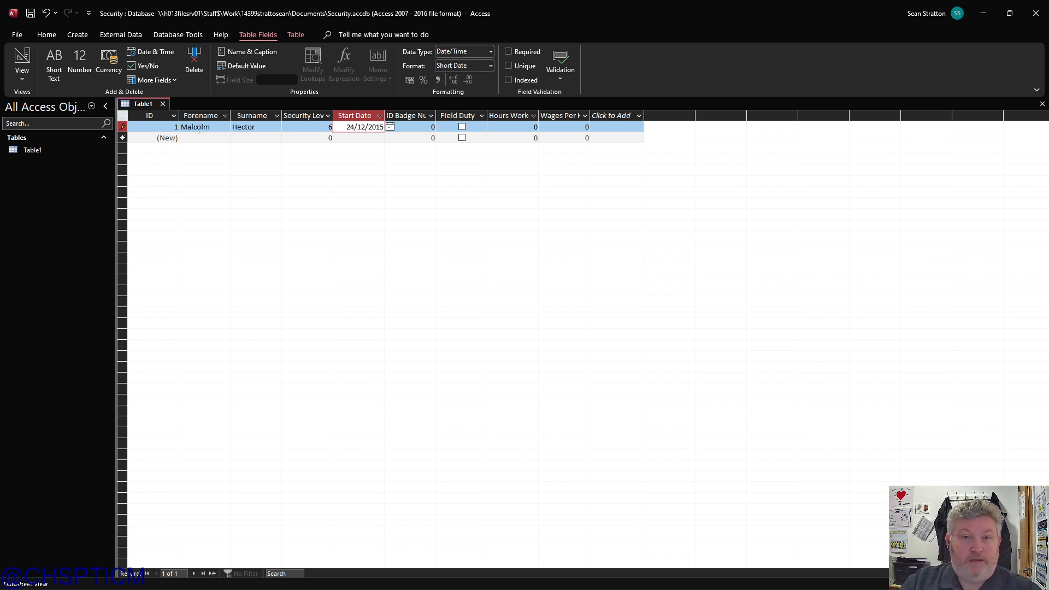
{"action": "key", "text": "Tab"}
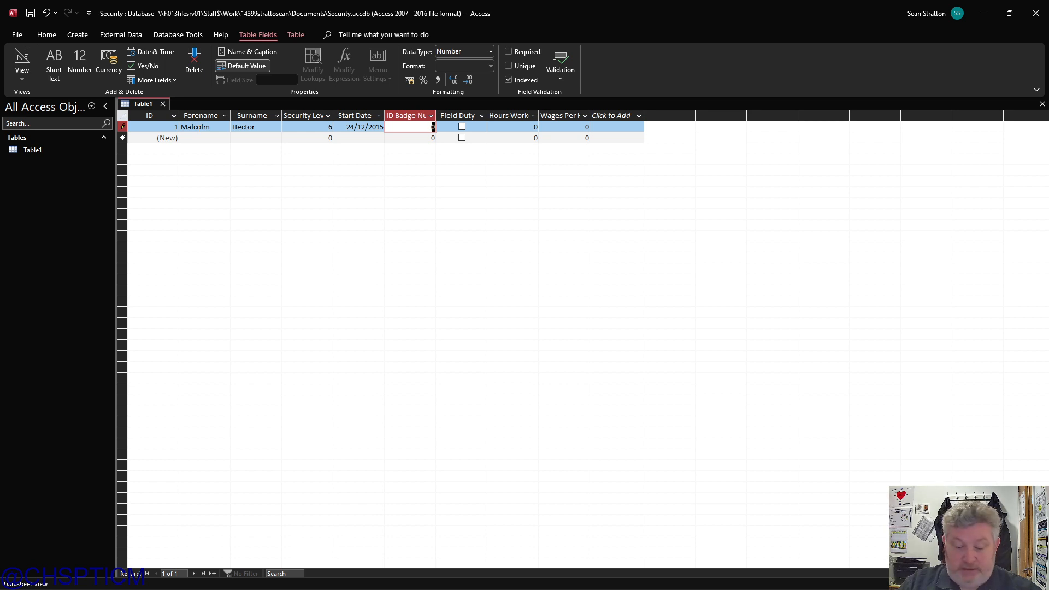
Step: Enter the agent's ID badge number in the first record and mark Field Duty as yes
{"action": "type", "text": "54"}
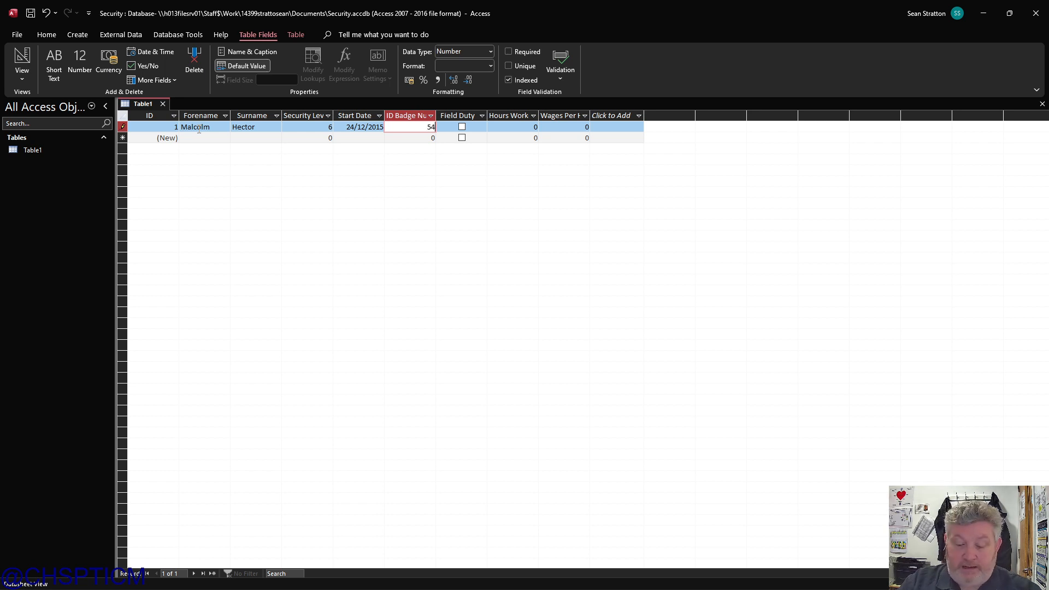
{"action": "type", "text": "7"}
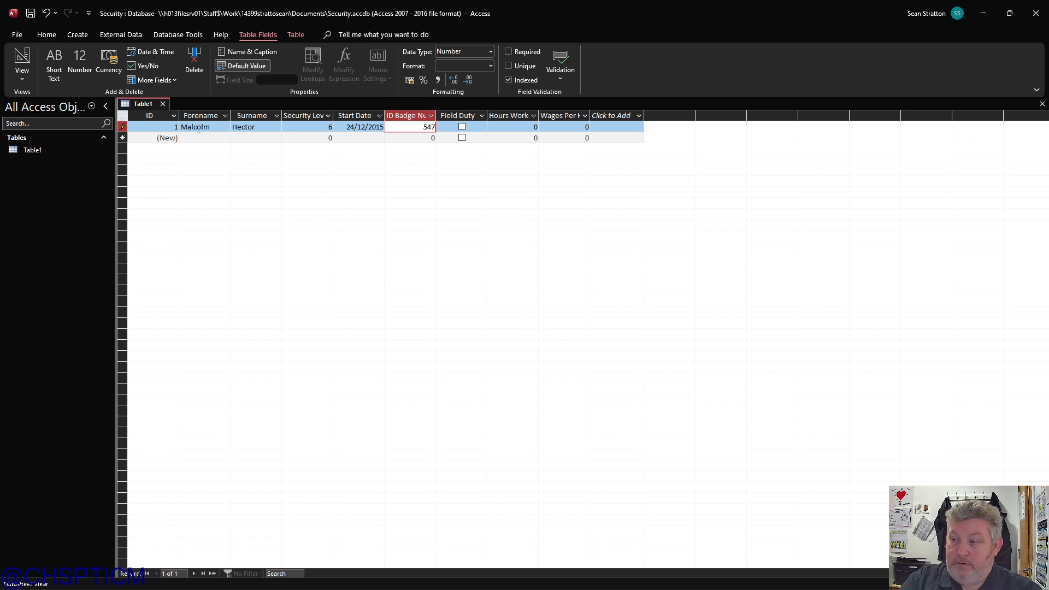
{"action": "type", "text": "46"}
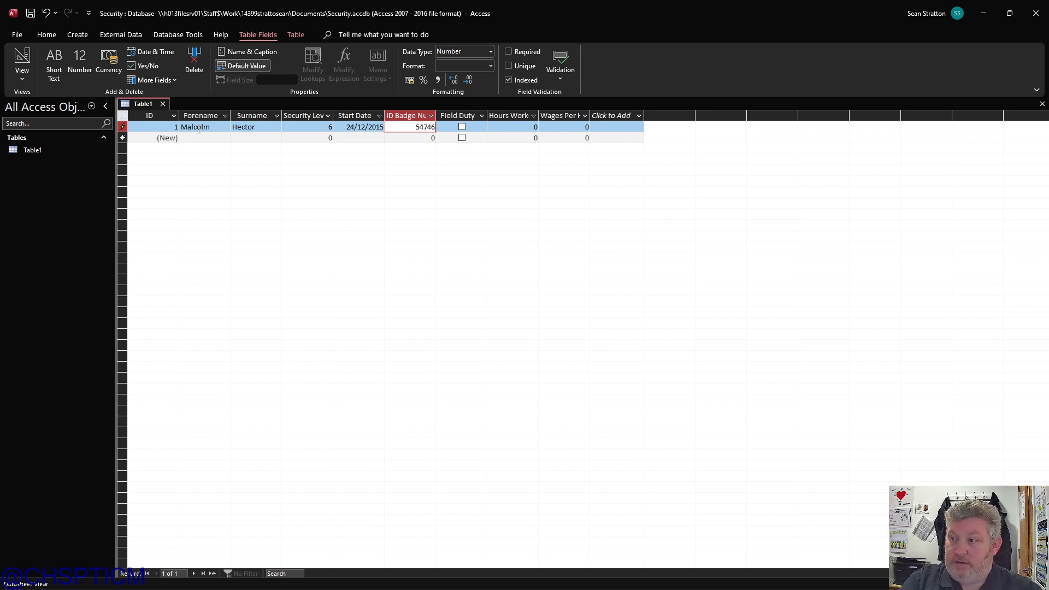
{"action": "type", "text": "75"}
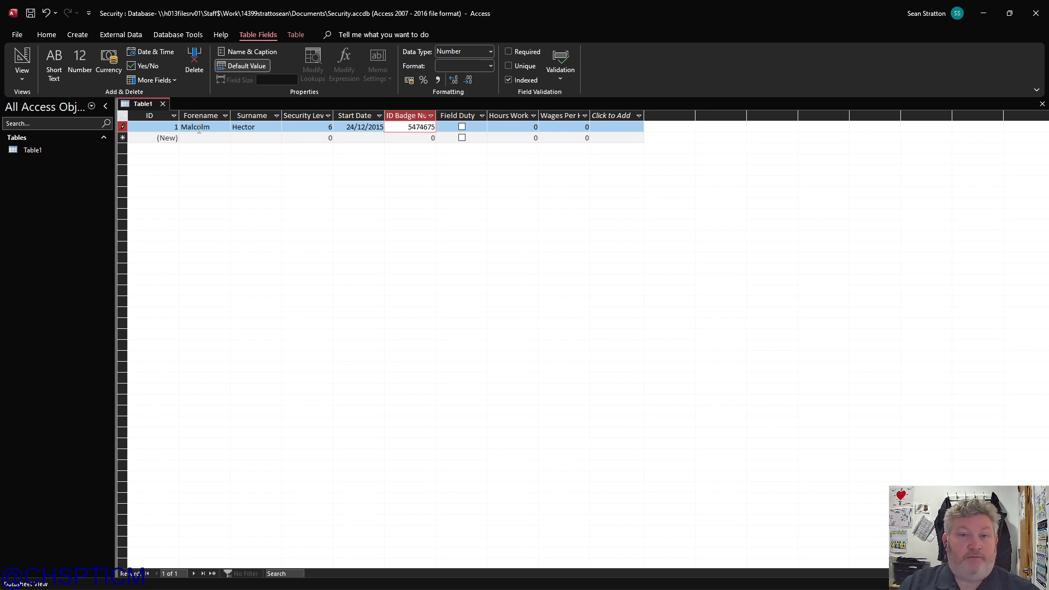
{"action": "key", "text": "Tab"}
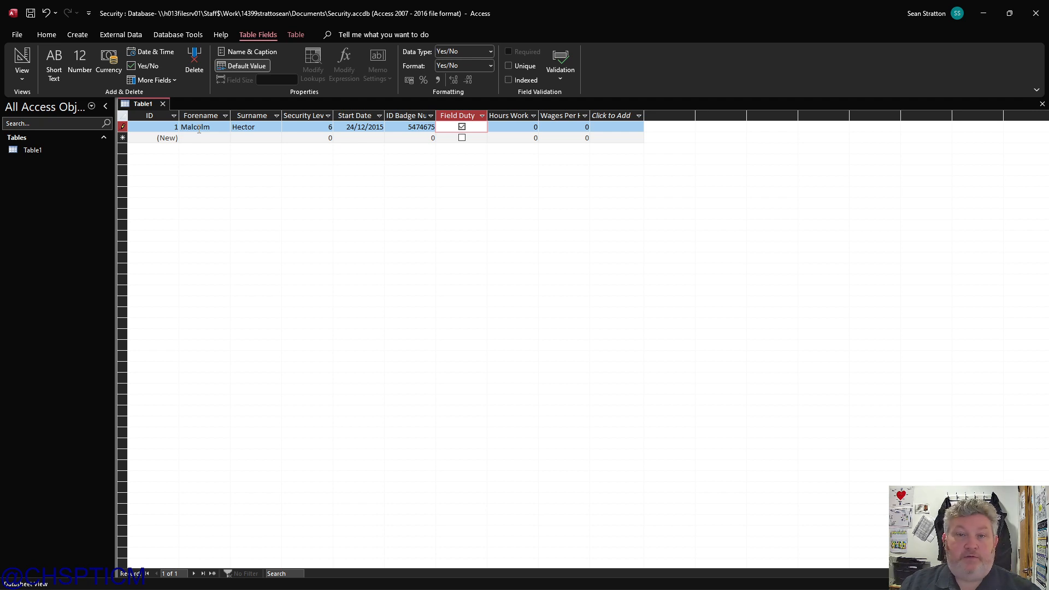
{"action": "key", "text": "Tab"}
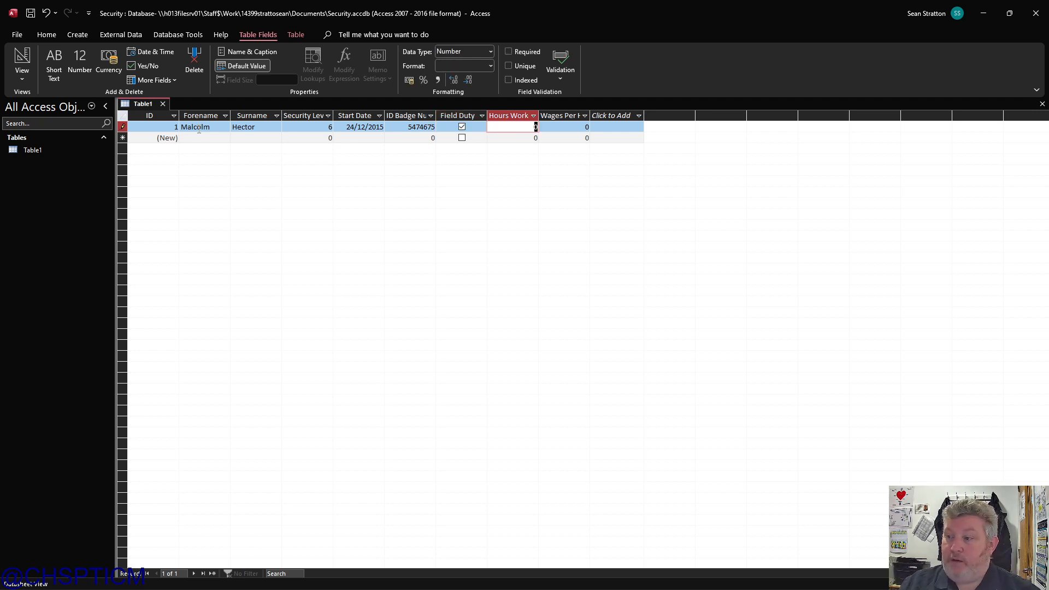
Step: Enter 55 for Hours Worked and 10 for Wages Per Hour to complete the first record
{"action": "type", "text": "55"}
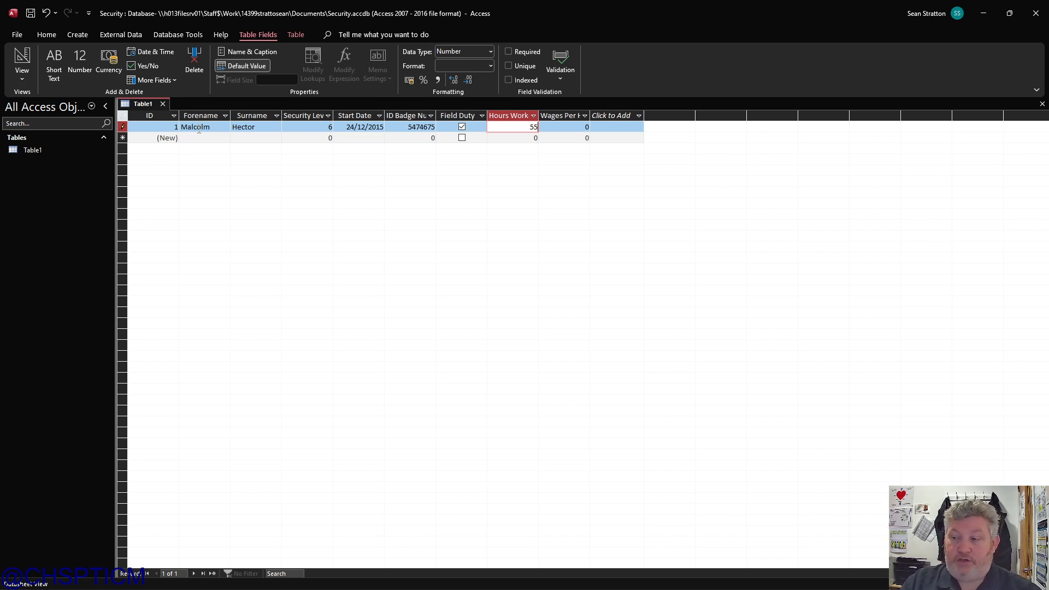
{"action": "key", "text": "Tab"}
{"action": "type", "text": "10"}
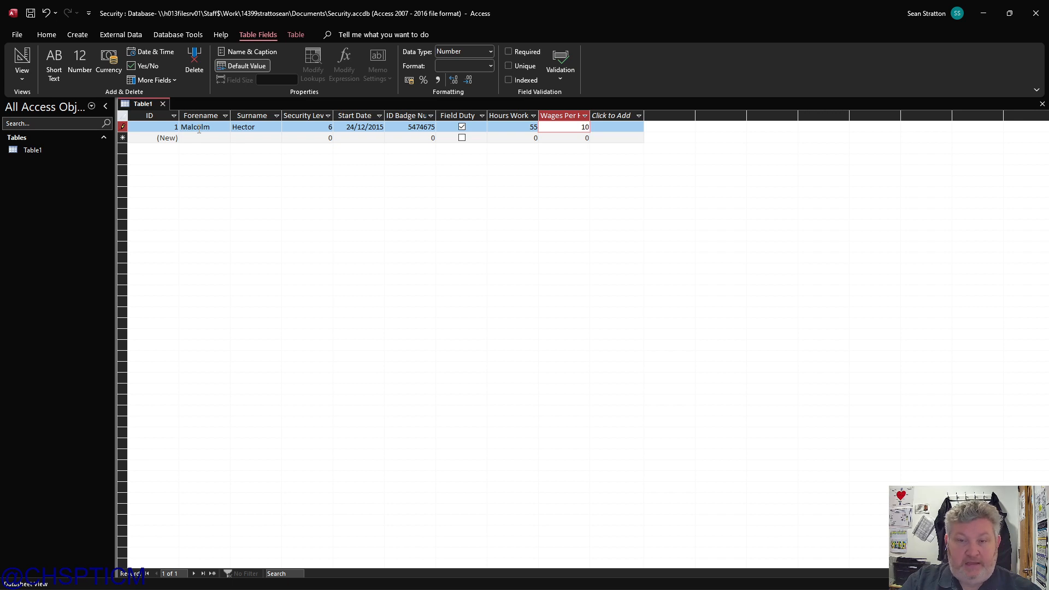
{"action": "key", "text": "Tab"}
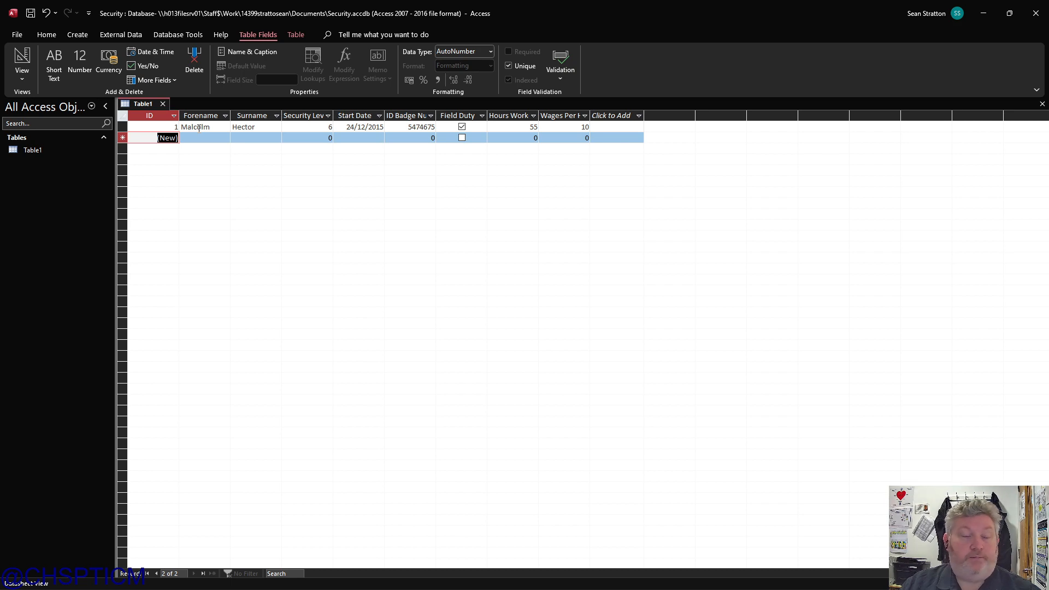
Step: Close the table, saving its design changes under the table name Agents
{"action": "left_click", "coordinate": [163, 103]}
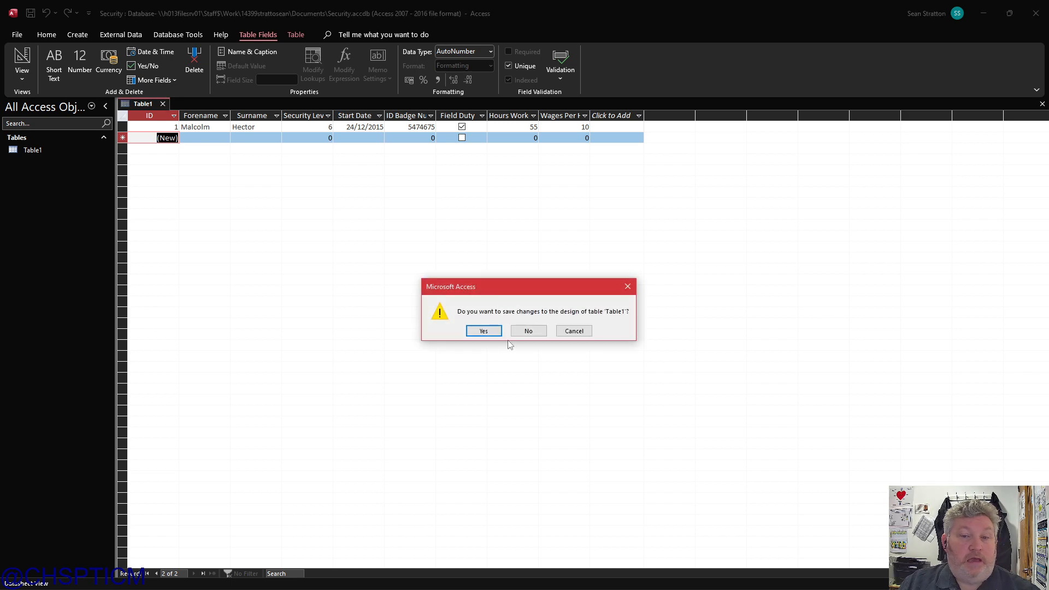
{"action": "left_click", "coordinate": [483, 331]}
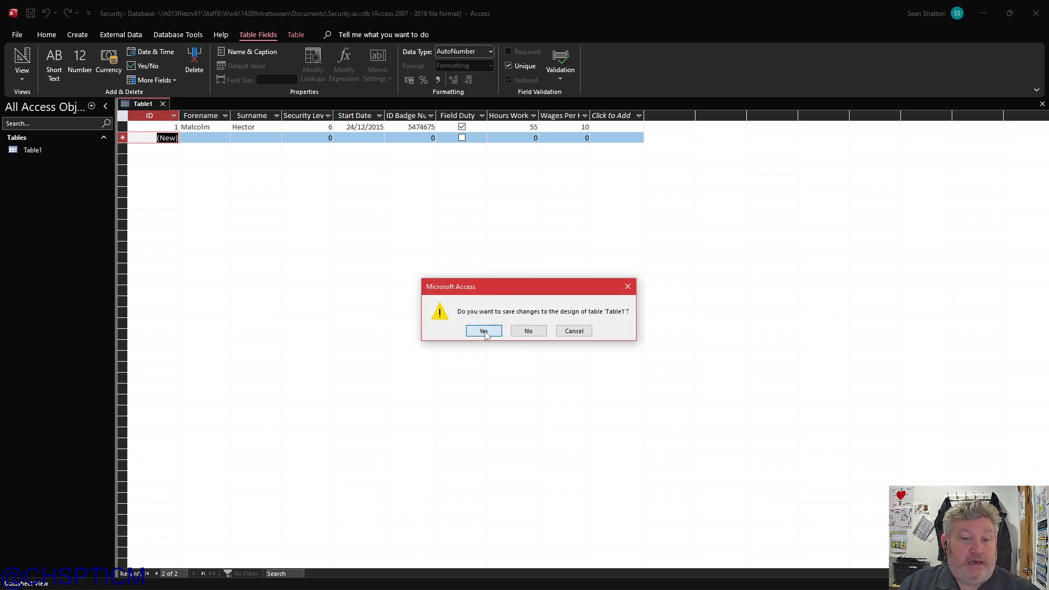
{"action": "type", "text": "Ag"}
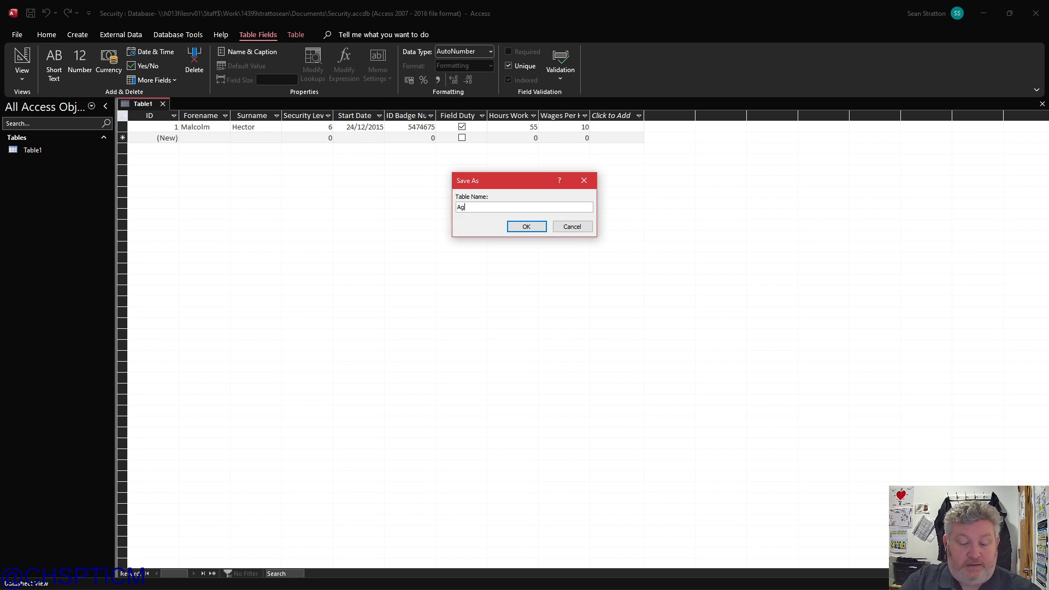
{"action": "type", "text": "ents"}
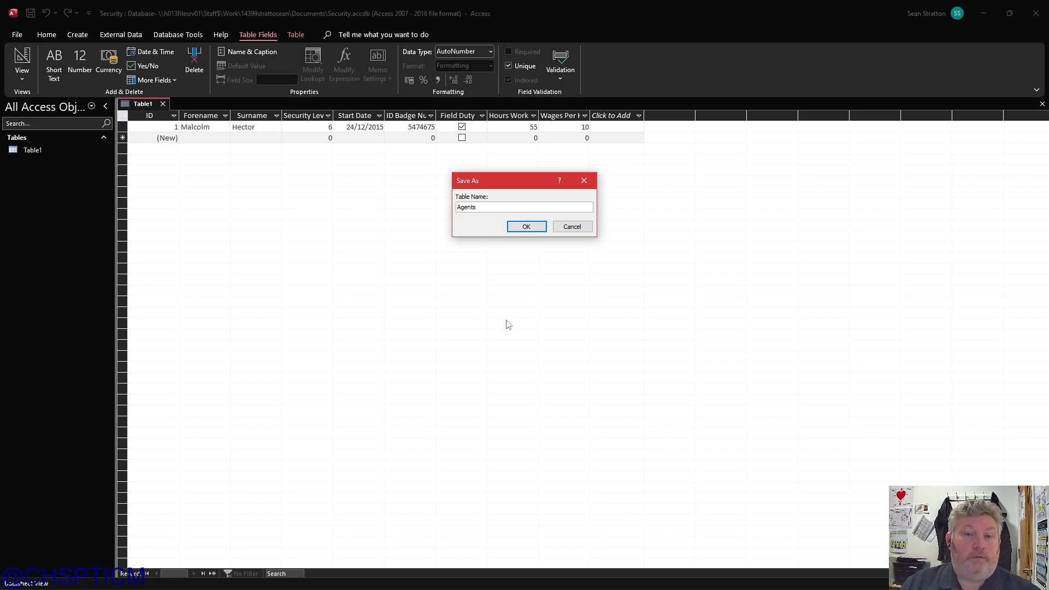
{"action": "left_click", "coordinate": [526, 227]}
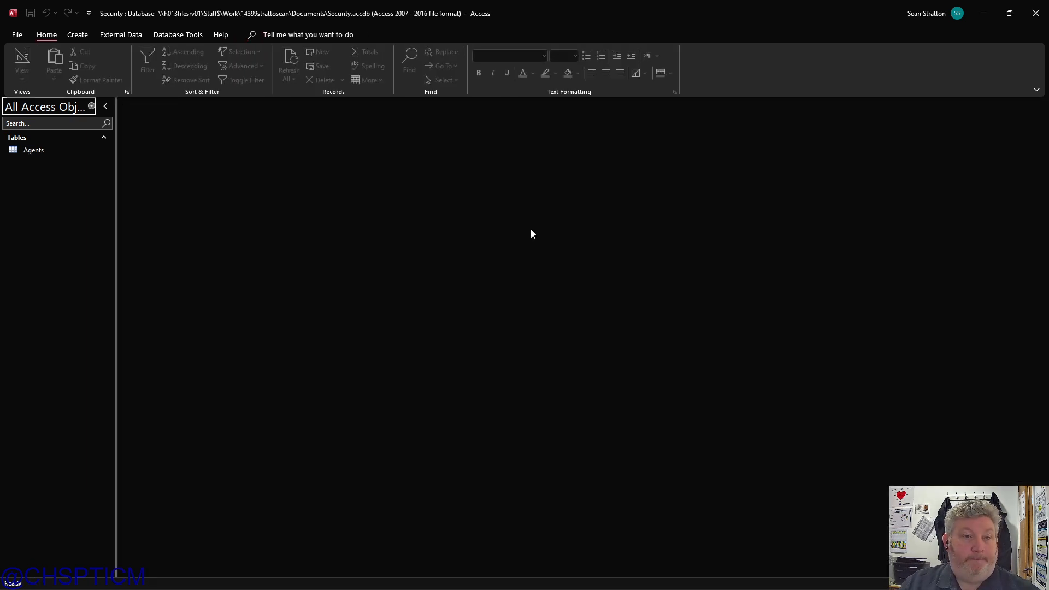
Step: Open the Agents table and widen the Start Date, ID Badge Number, Forename and Field Duty columns to show their full contents
{"action": "double_click", "coordinate": [38, 153]}
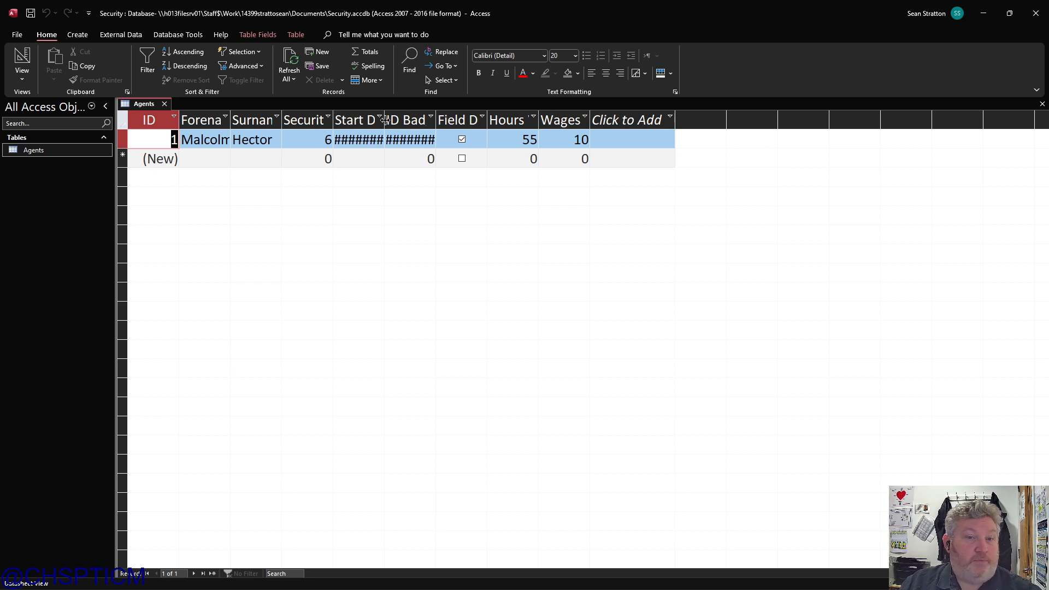
{"action": "left_click_drag", "start_coordinate": [385, 120], "coordinate": [406, 120]}
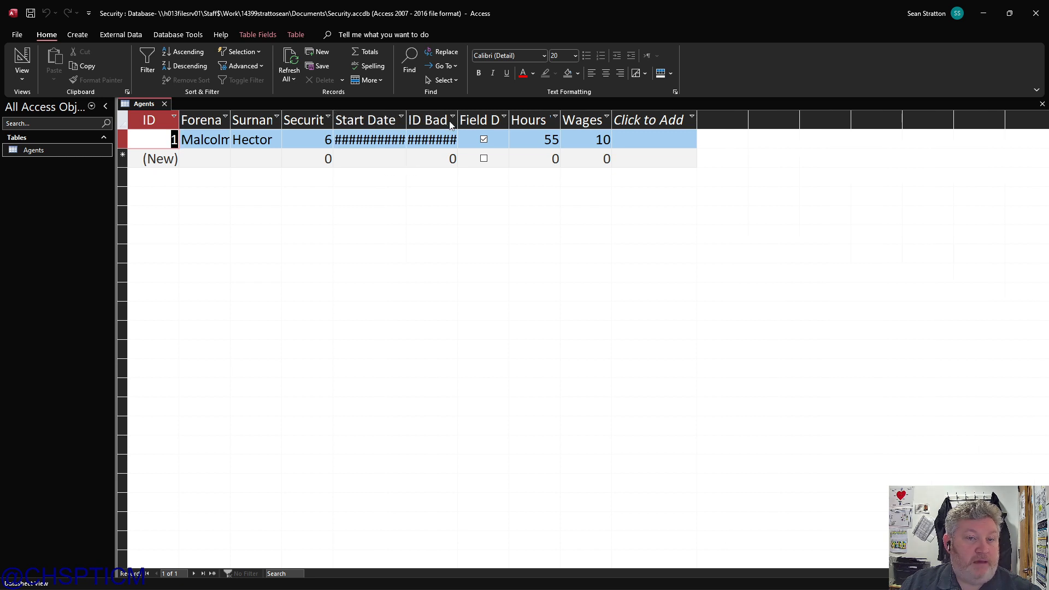
{"action": "left_click_drag", "start_coordinate": [470, 120], "coordinate": [503, 120]}
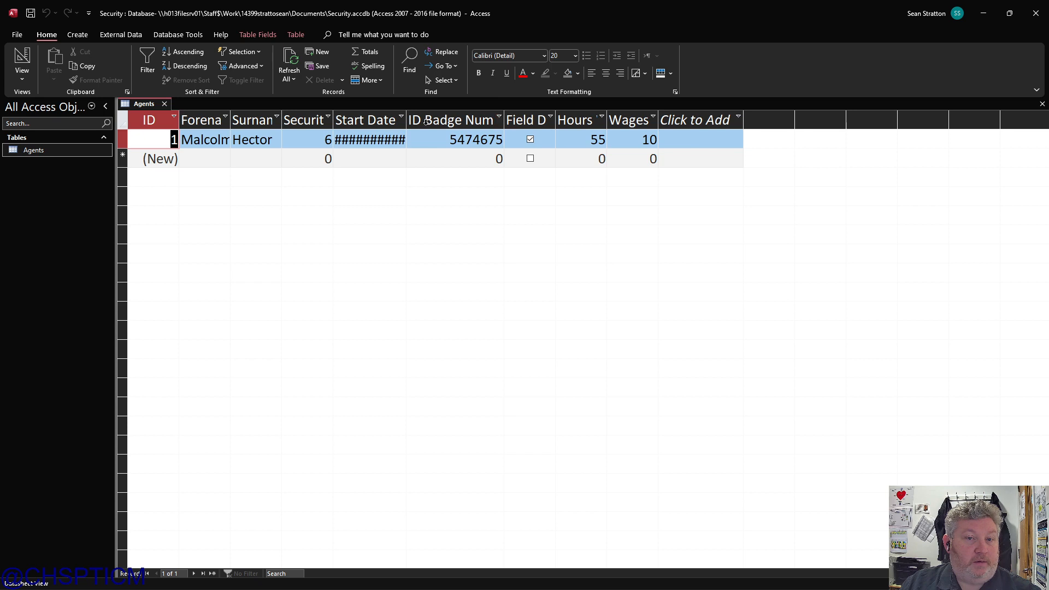
{"action": "left_click_drag", "start_coordinate": [406, 120], "coordinate": [441, 120]}
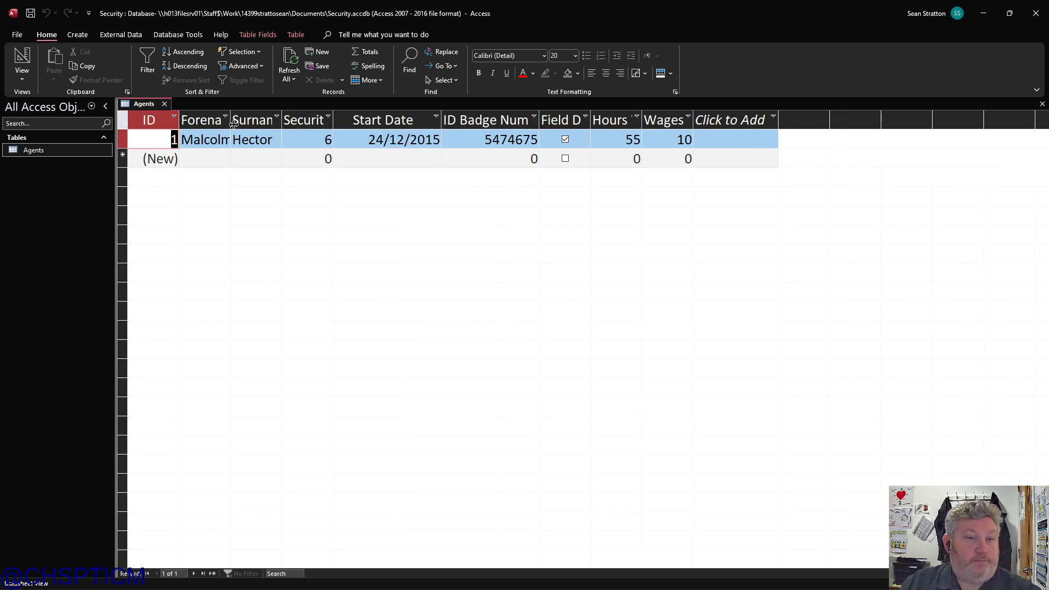
{"action": "left_click_drag", "start_coordinate": [231, 123], "coordinate": [268, 124]}
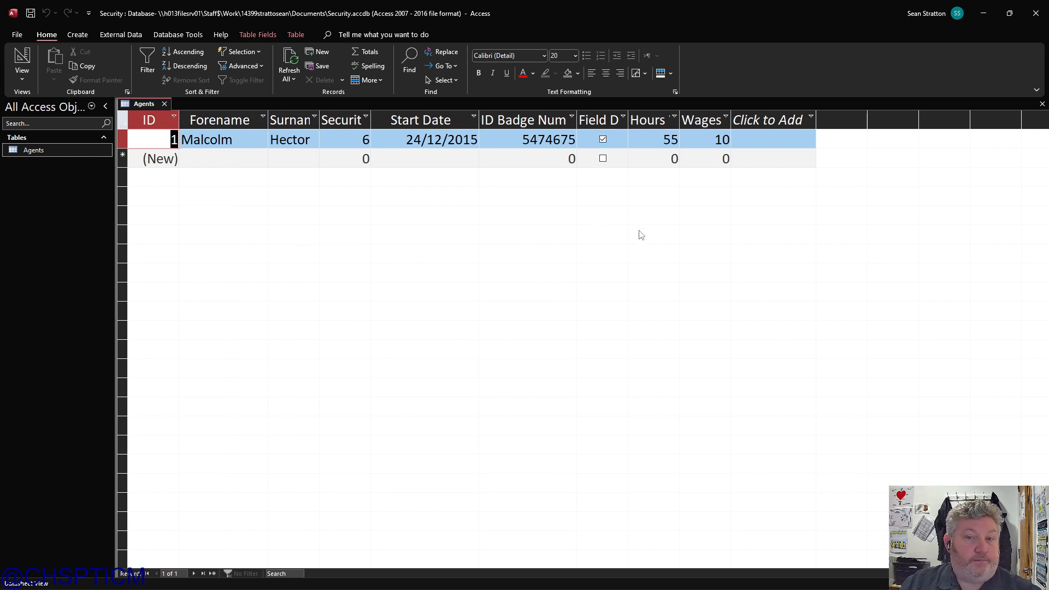
{"action": "left_click_drag", "start_coordinate": [628, 120], "coordinate": [666, 123]}
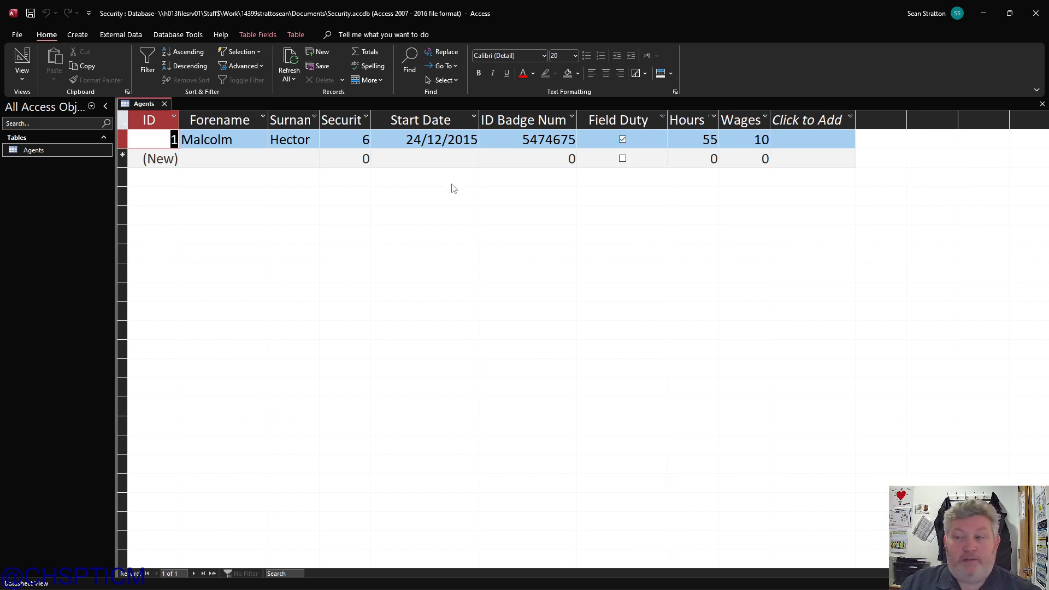
Step: Start a second record in the Agents table with the agent's forename and surname
{"action": "left_click", "coordinate": [197, 159]}
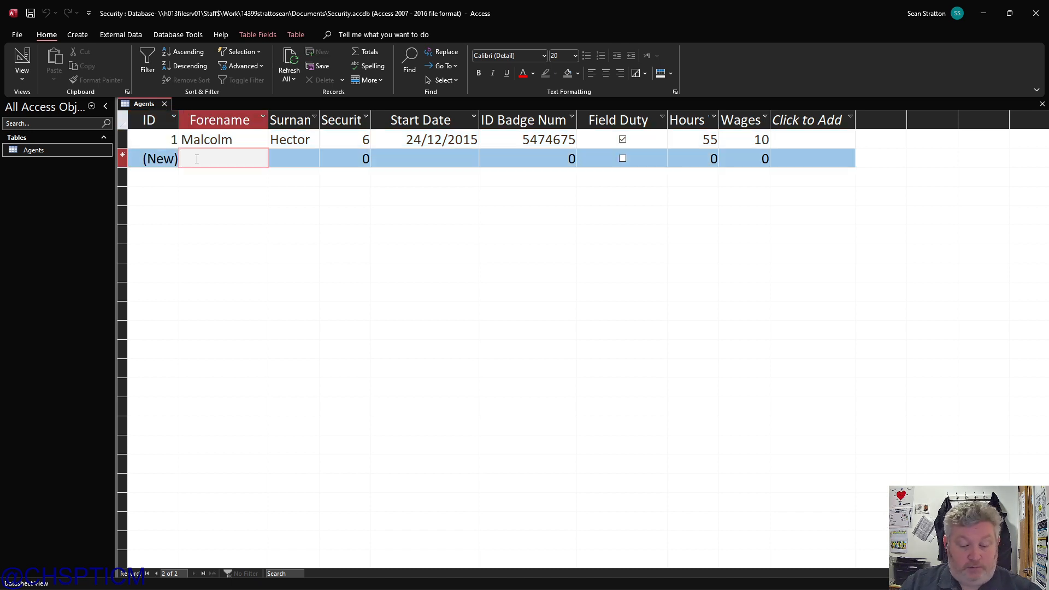
{"action": "type", "text": "James"}
{"action": "key", "text": "Tab"}
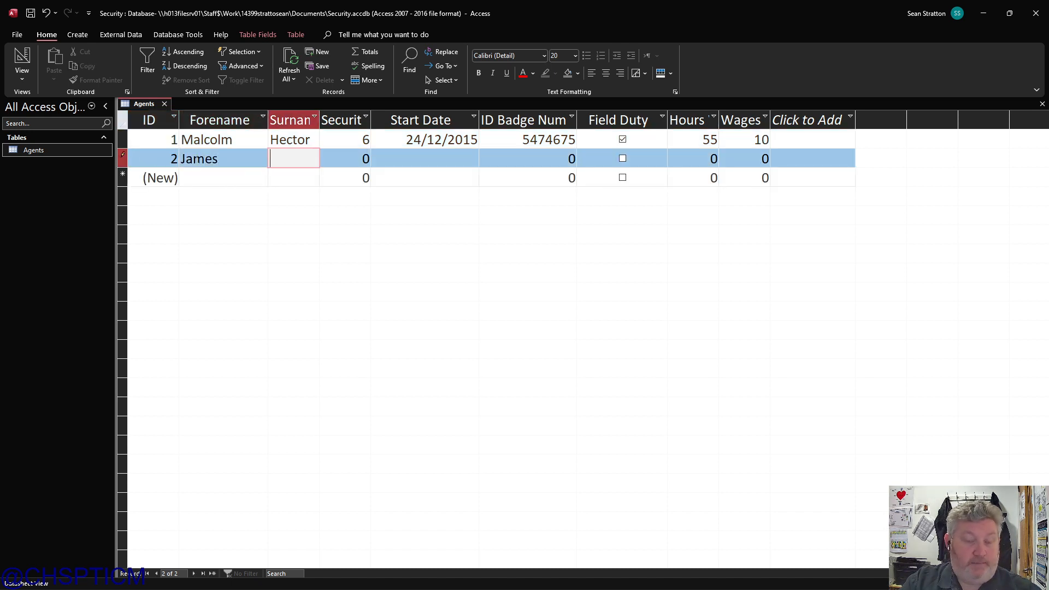
{"action": "type", "text": "Bond"}
{"action": "key", "text": "Tab"}
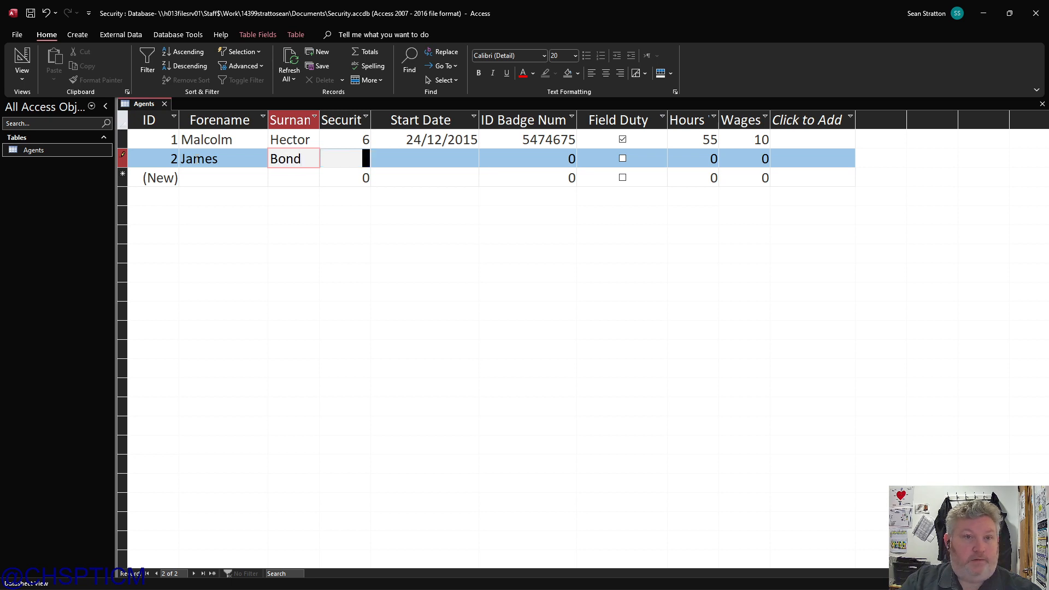
Step: Set the second record's Security Level to 7 and its Start Date to 25/12/2015
{"action": "type", "text": "7"}
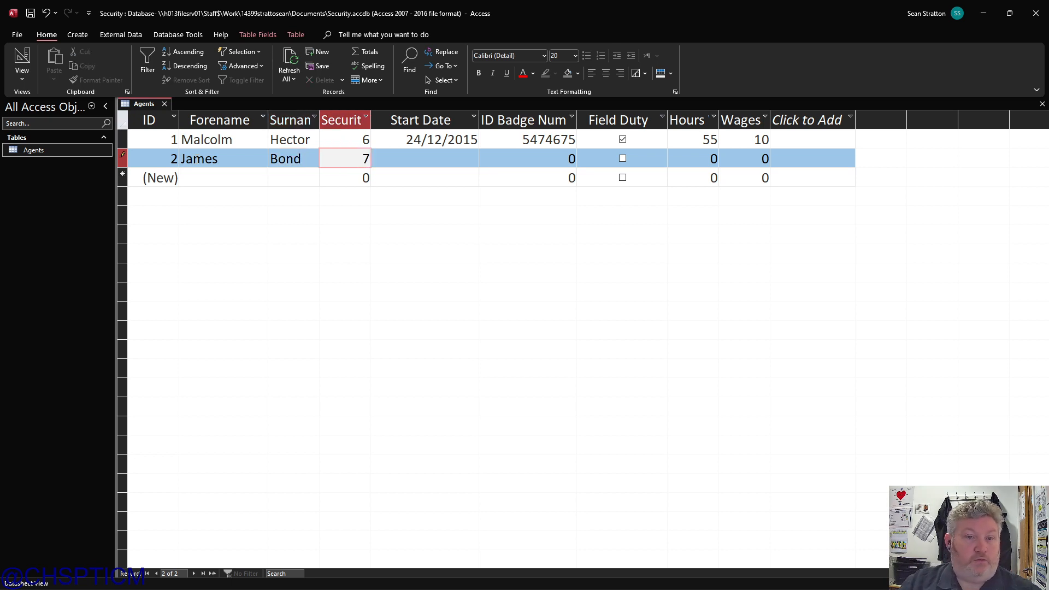
{"action": "key", "text": "Tab"}
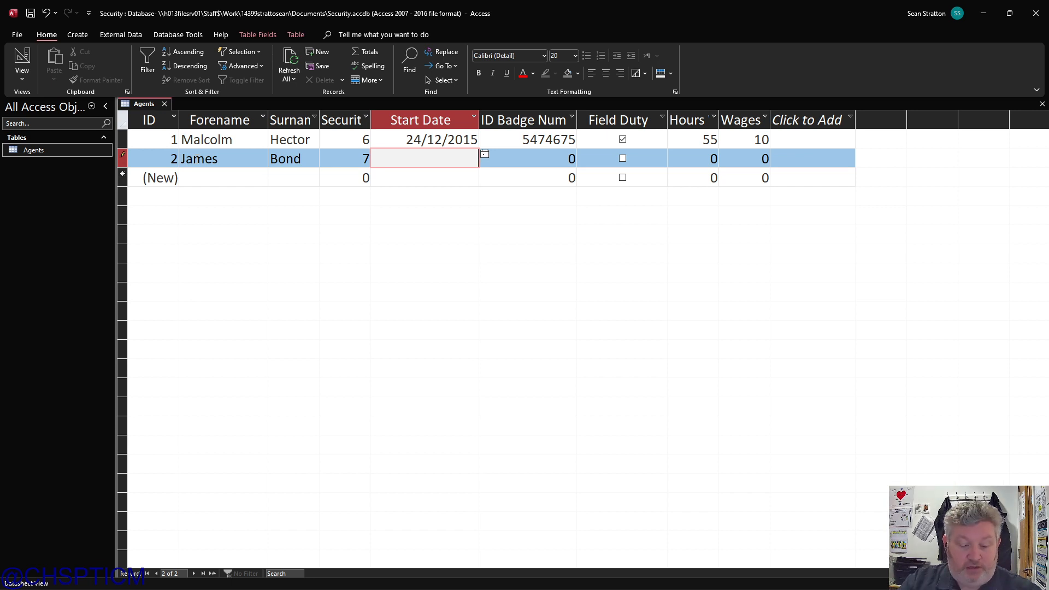
{"action": "type", "text": "25/12/"}
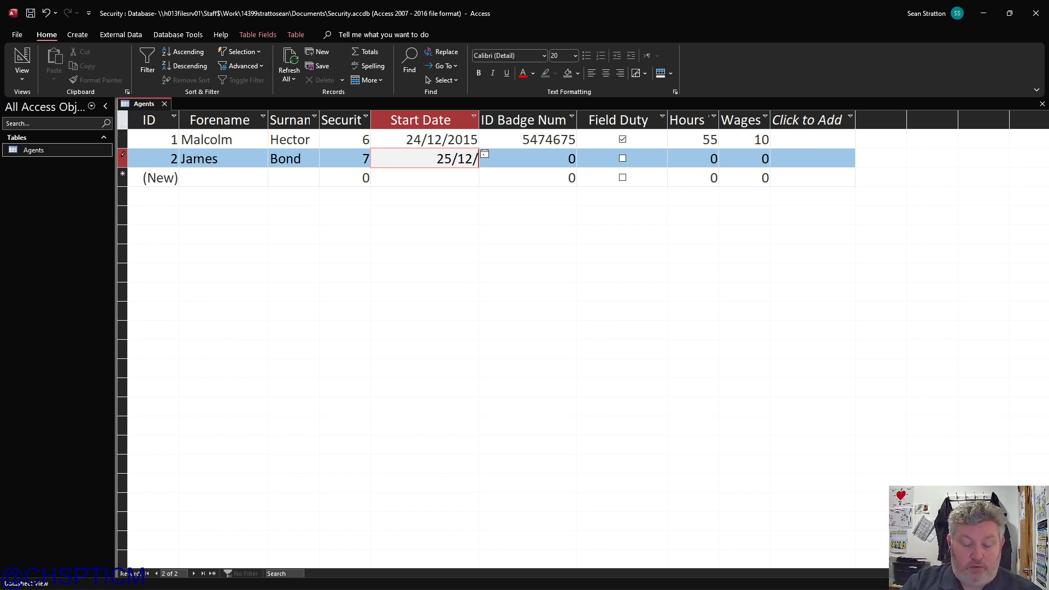
{"action": "type", "text": "2015"}
{"action": "key", "text": "Tab"}
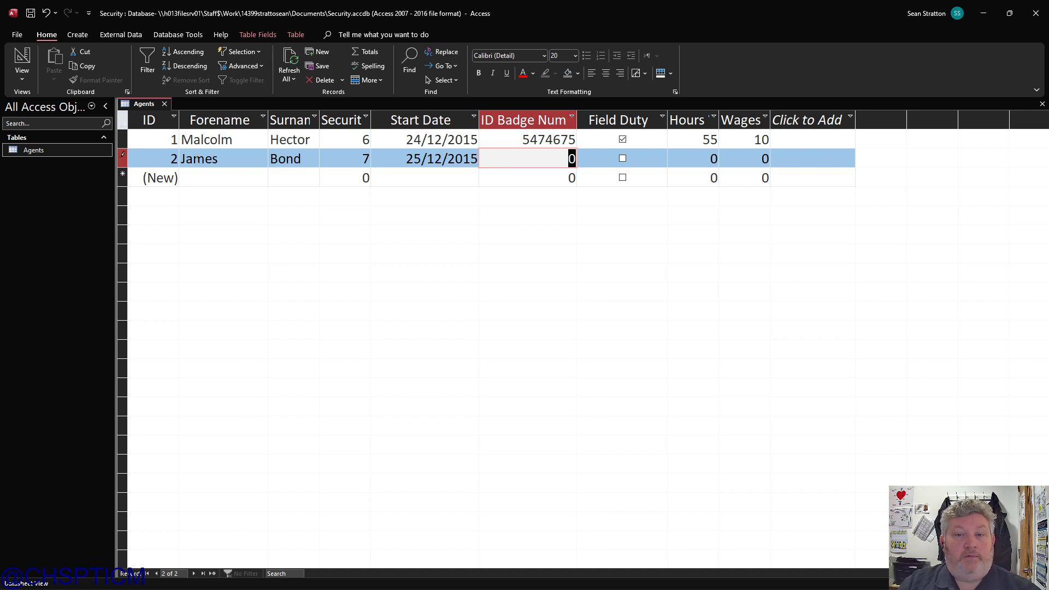
Step: Enter the second agent's ID badge number and mark Field Duty as yes
{"action": "type", "text": "1232"}
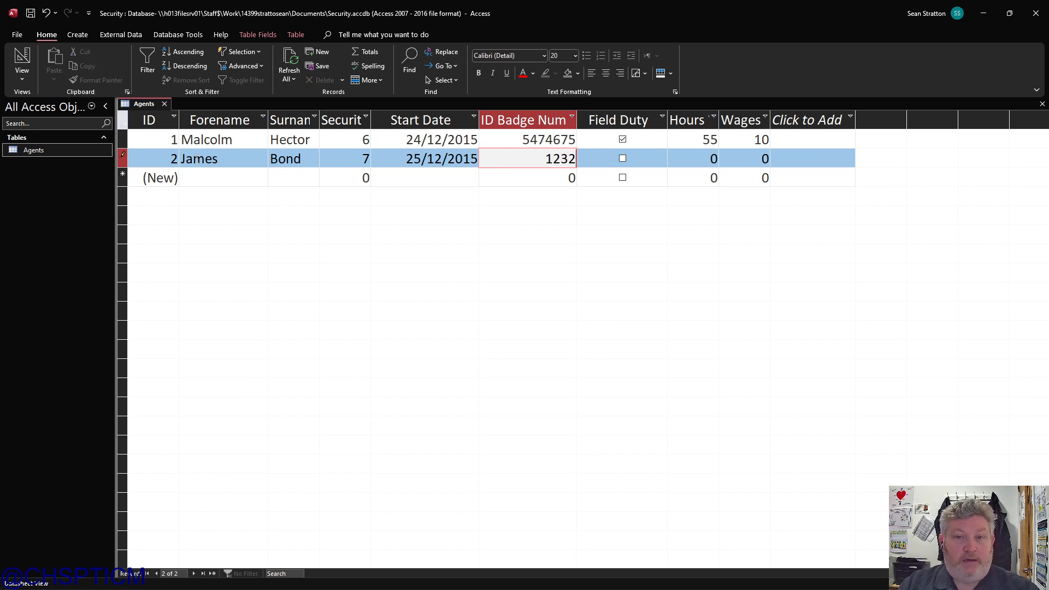
{"action": "type", "text": "322"}
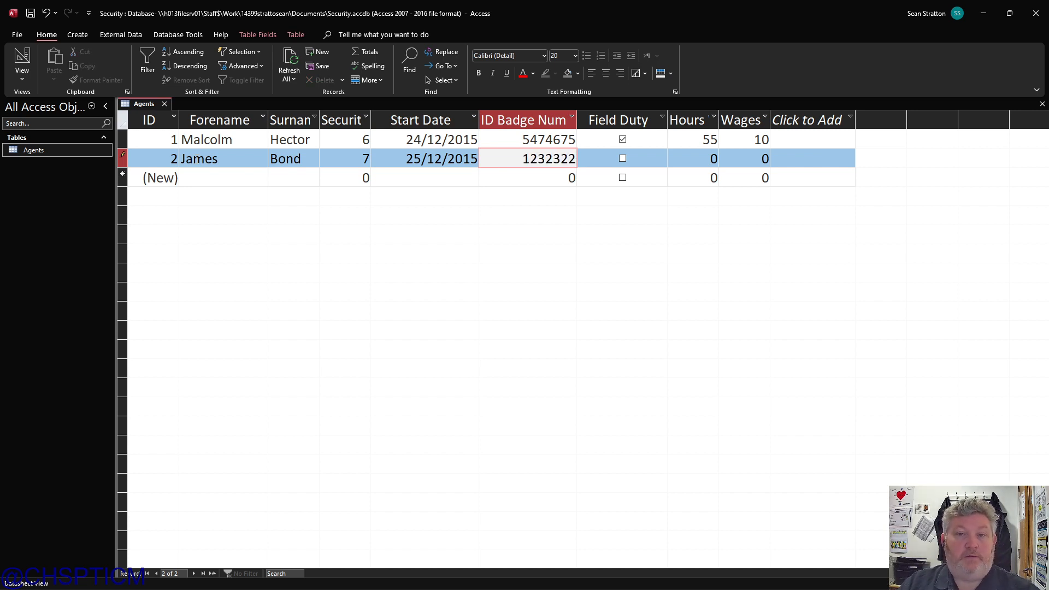
{"action": "key", "text": "Tab"}
{"action": "key", "text": "Tab"}
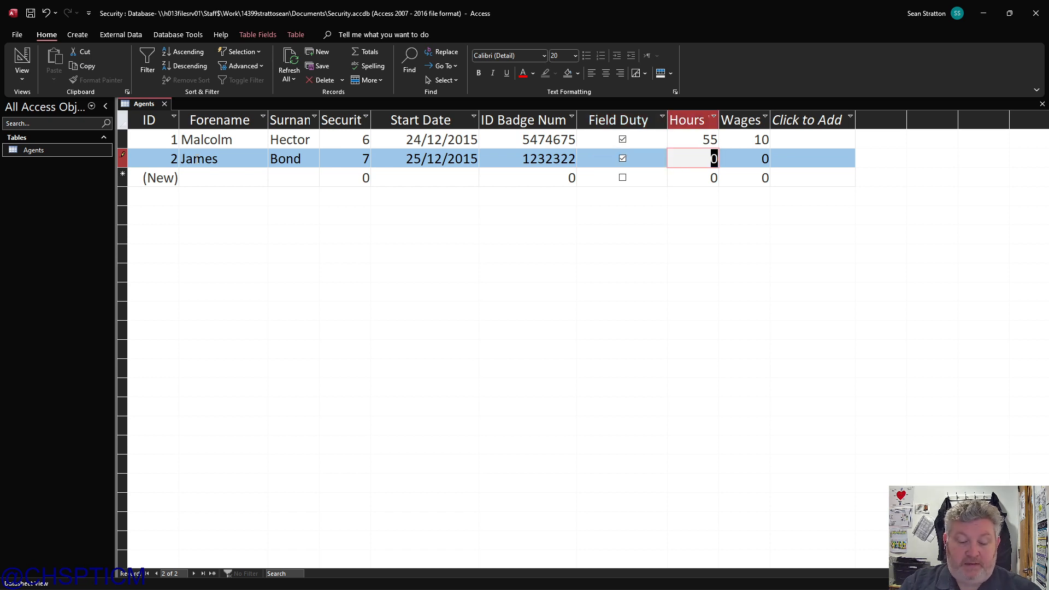
Step: Enter 15 for Hours Worked and 15 for Wages Per Hour to complete the second record
{"action": "type", "text": "15"}
{"action": "key", "text": "Tab"}
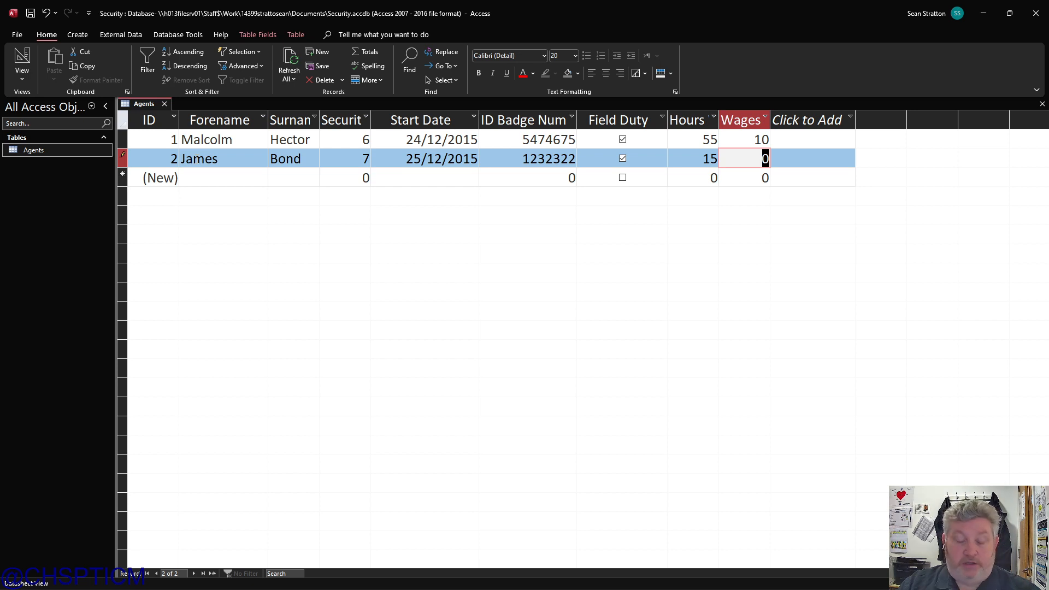
{"action": "type", "text": "15"}
{"action": "key", "text": "Tab"}
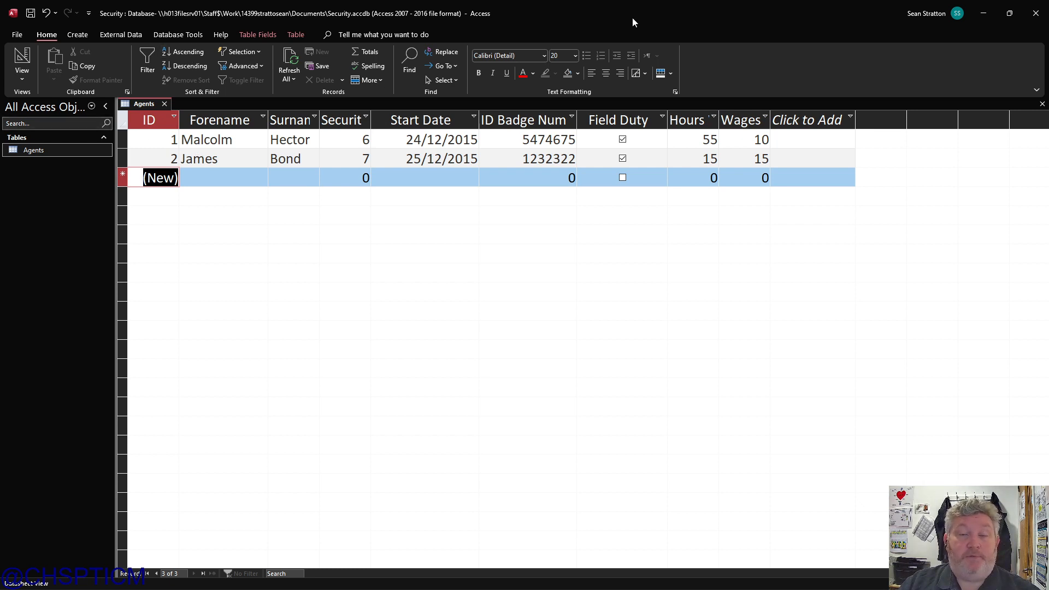
Step: Close the program, saving the layout changes to the Agents table
{"action": "left_click", "coordinate": [1036, 16]}
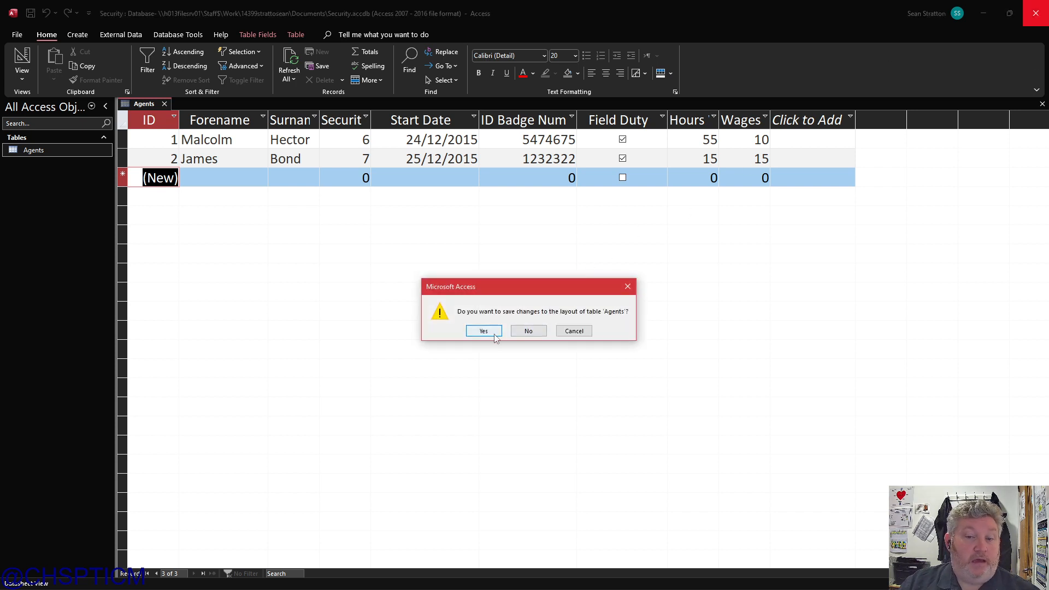
{"action": "left_click", "coordinate": [482, 327]}
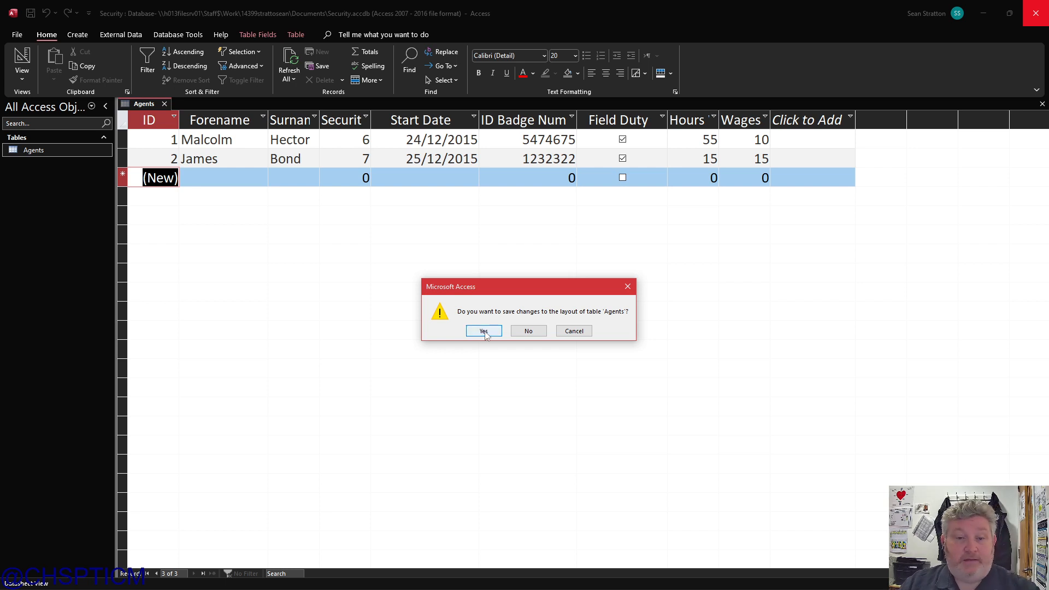
{"action": "left_click", "coordinate": [484, 331]}
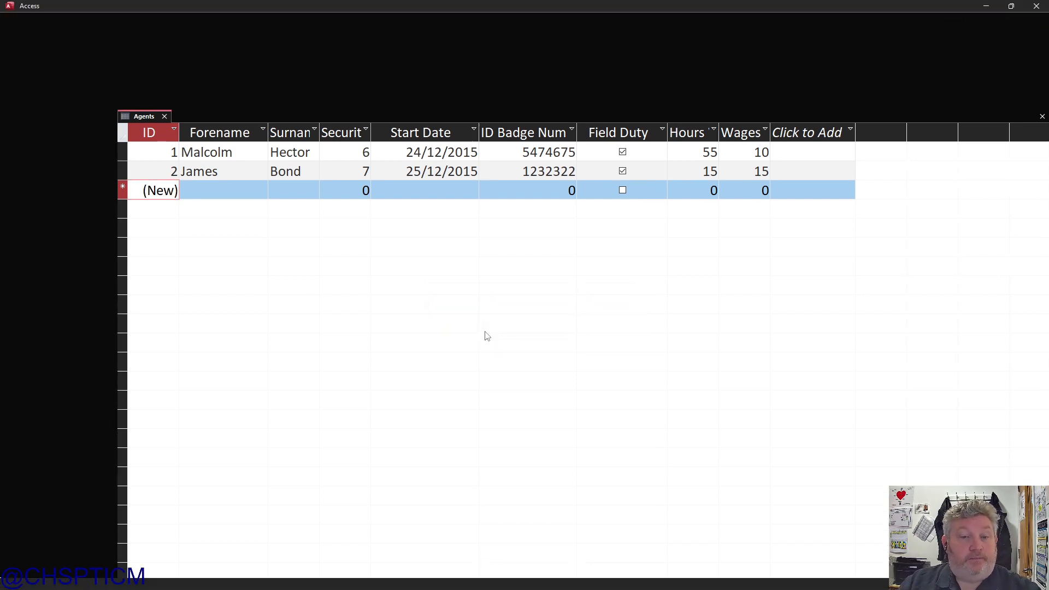